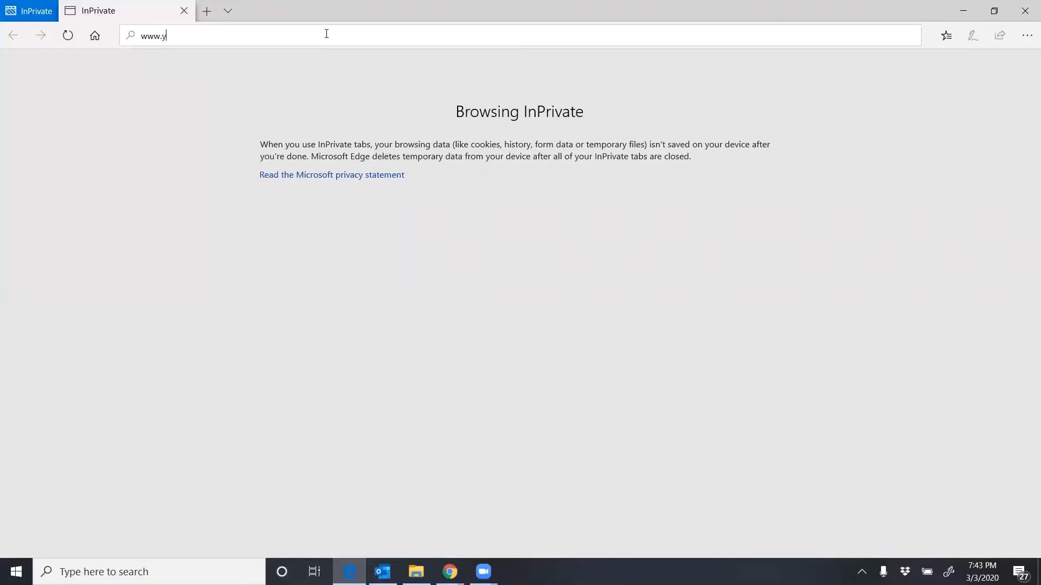
pyautogui.write('com')
pyautogui.press('Return')
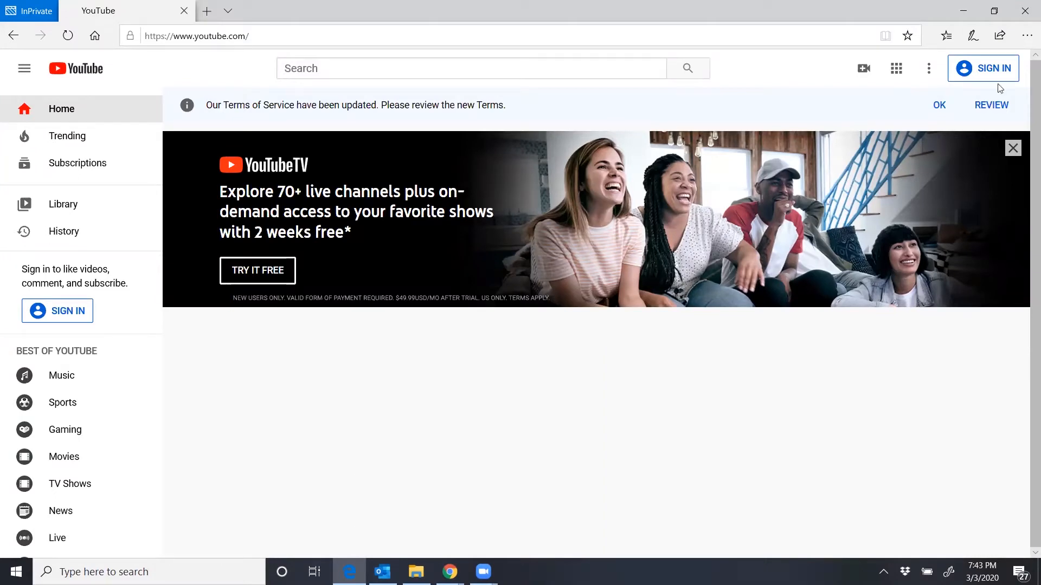
pyautogui.click(984, 71)
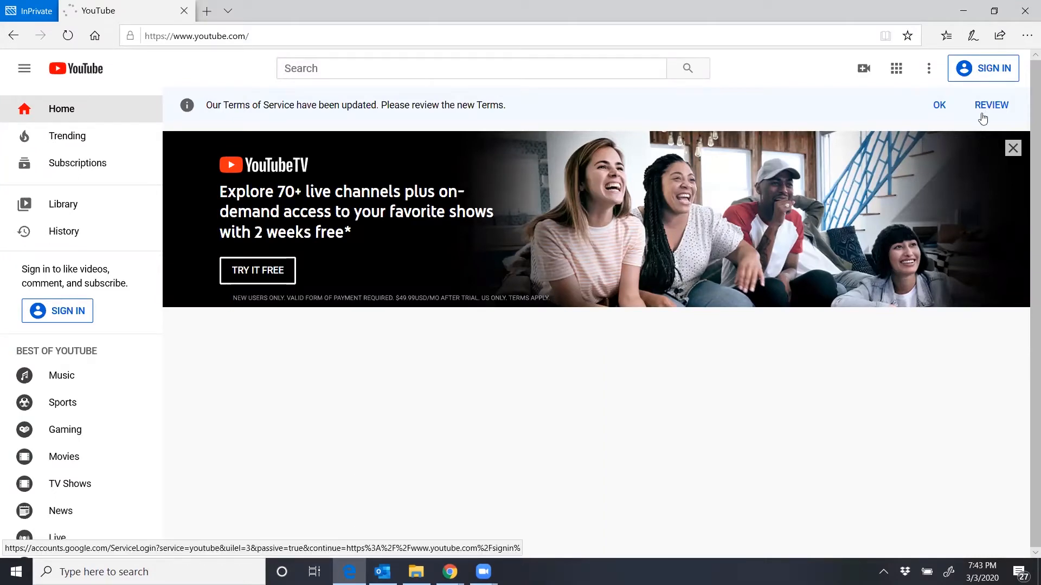
# Step: Start creating a Google account 'To manage my business', then close the InPrivate window
pyautogui.click(981, 71)
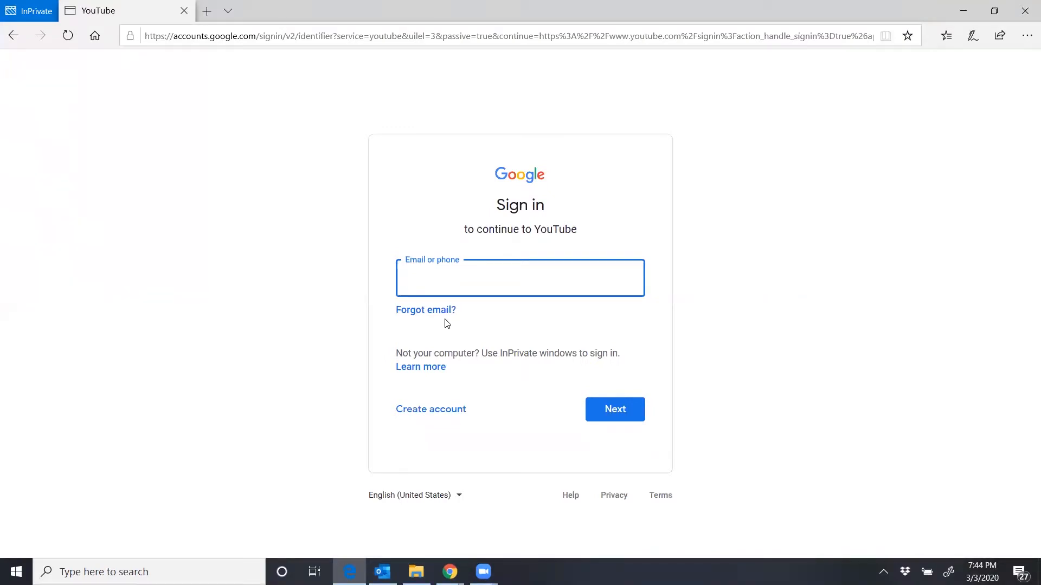
pyautogui.click(432, 410)
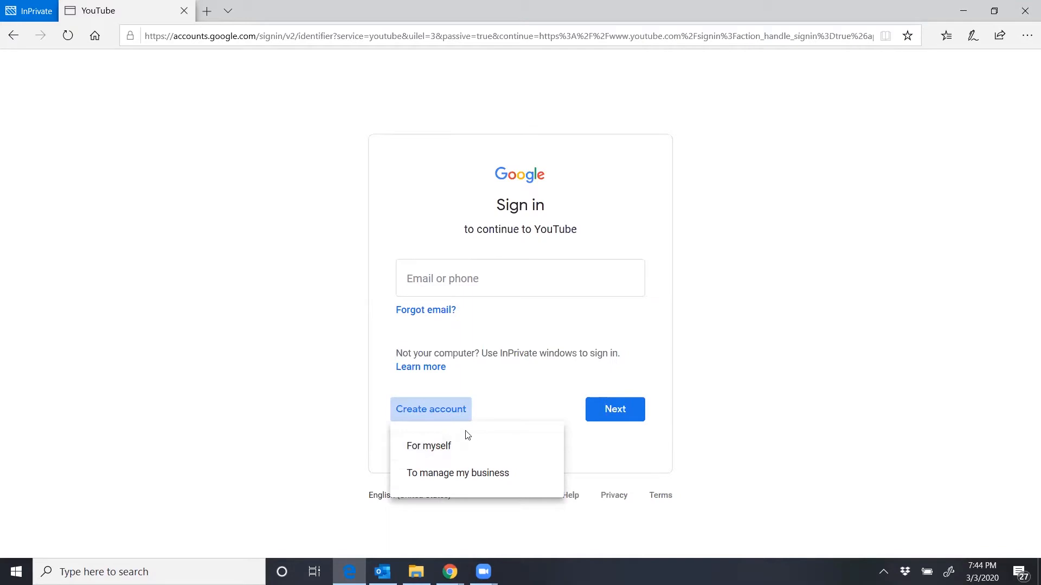
pyautogui.click(451, 475)
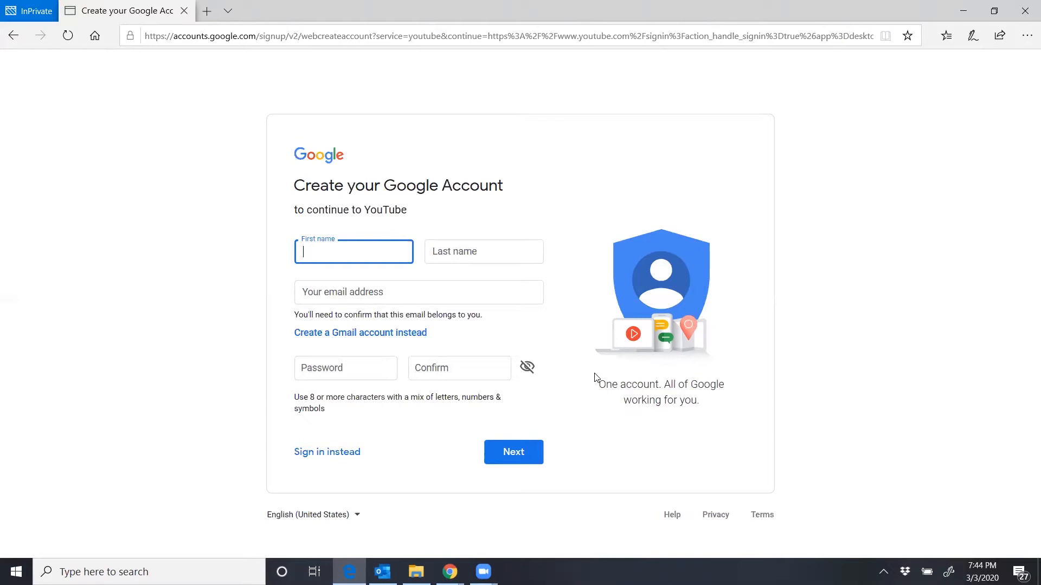
pyautogui.click(1024, 6)
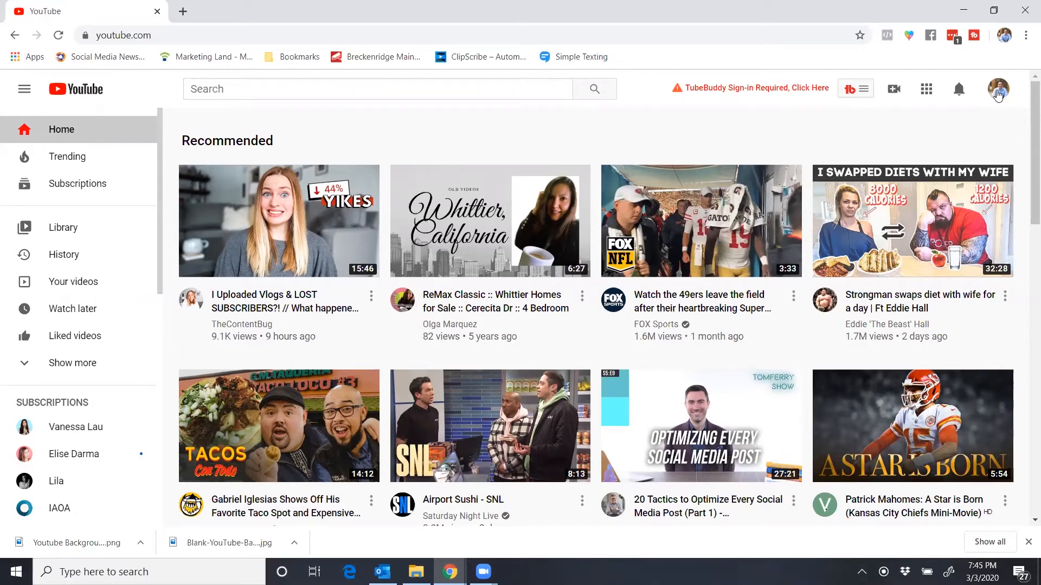
# Step: Go from YouTube Settings to 'Add or manage your channel(s)' and begin a new channel
pyautogui.click(998, 92)
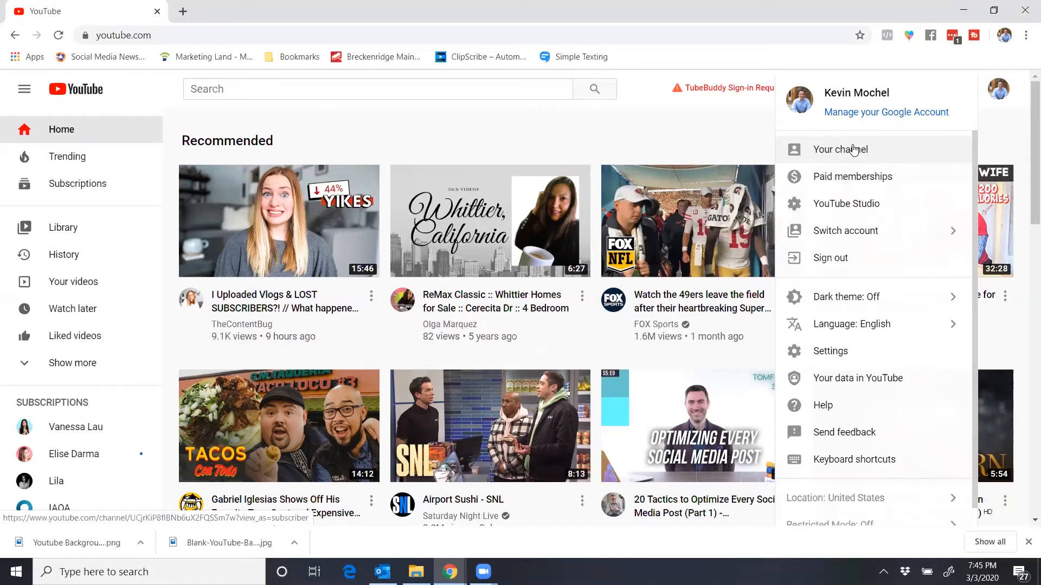
pyautogui.click(839, 354)
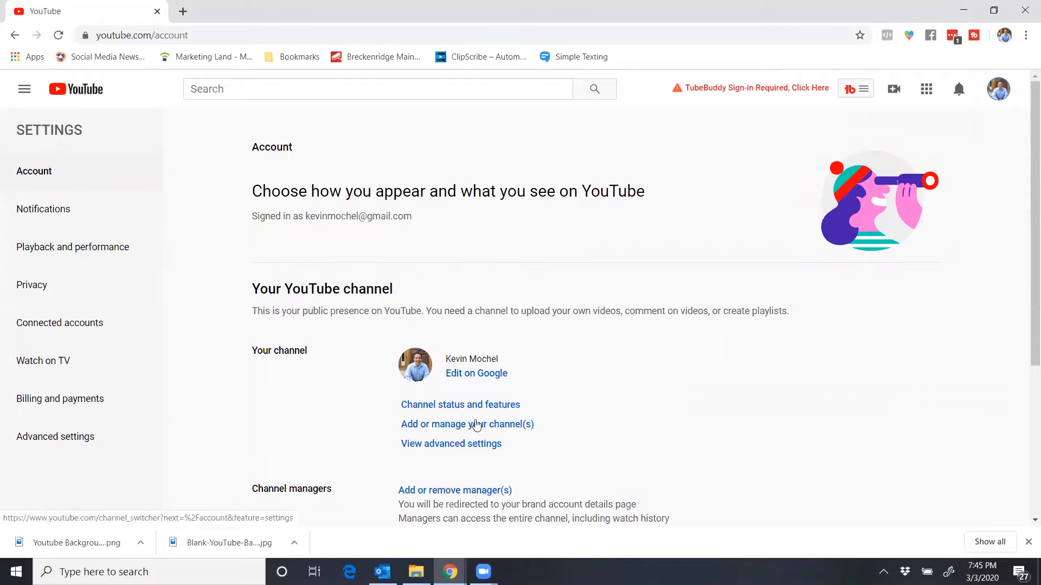
pyautogui.click(476, 426)
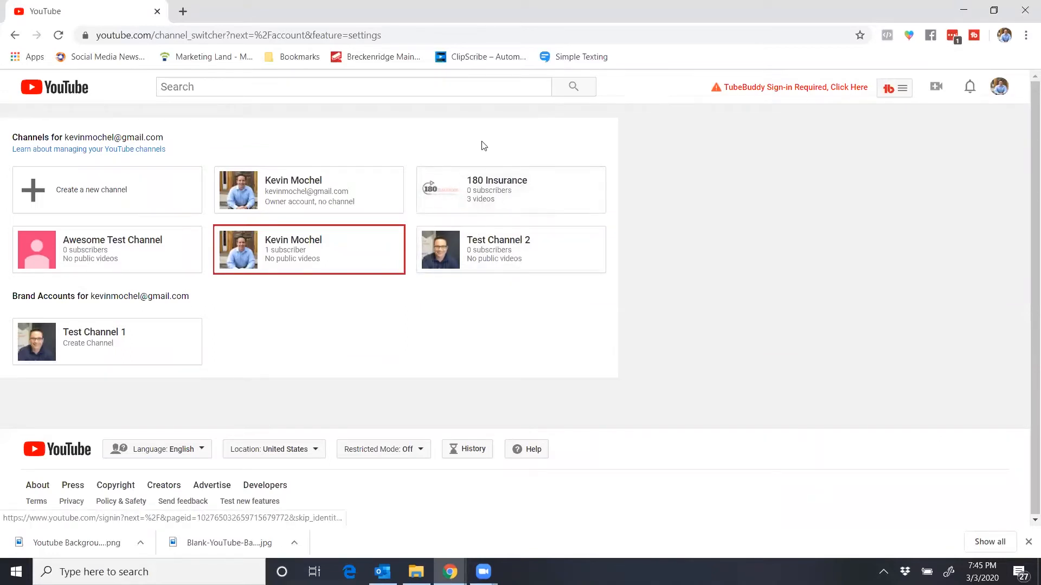
pyautogui.click(64, 190)
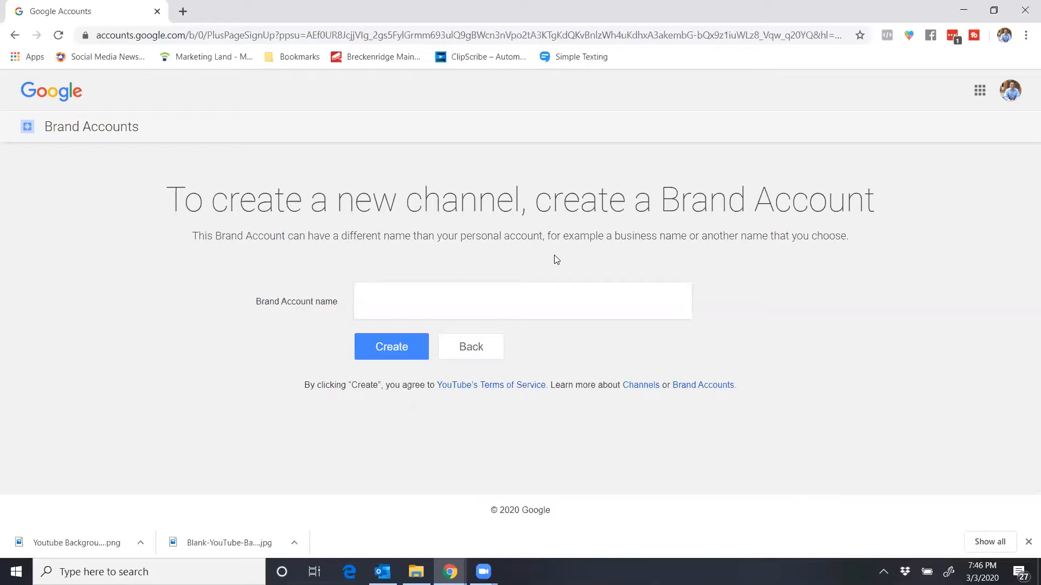
# Step: Create a Brand Account channel named '180 Your Marketing'
pyautogui.click(392, 297)
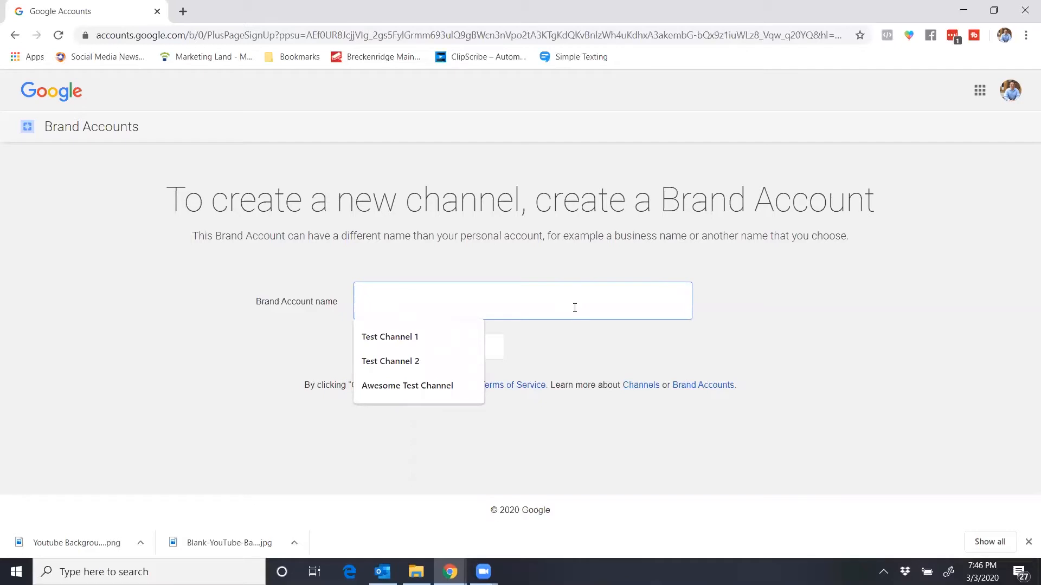
pyautogui.write('180')
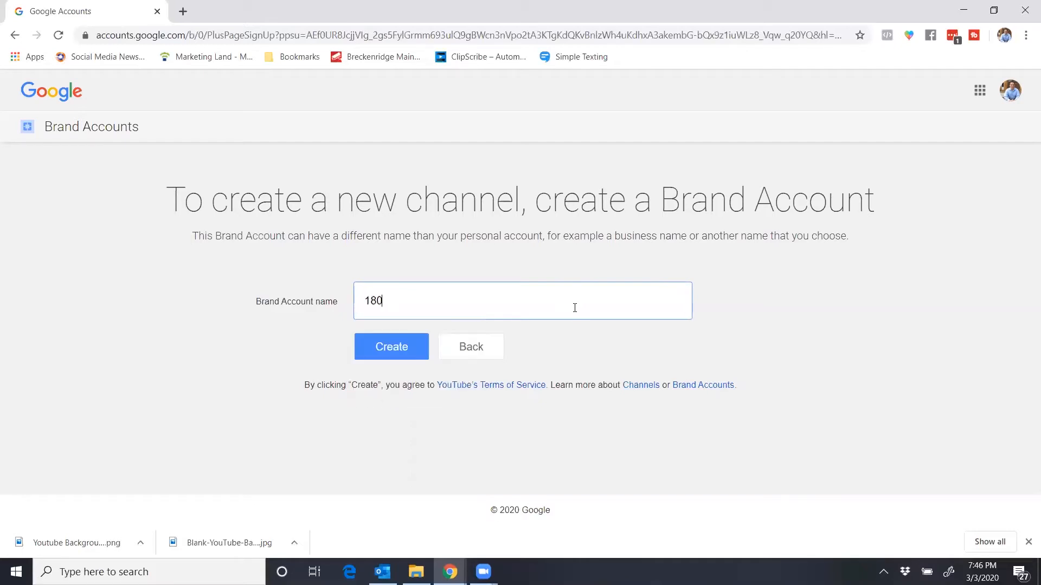
pyautogui.write(' Your Marketing')
pyautogui.click(395, 348)
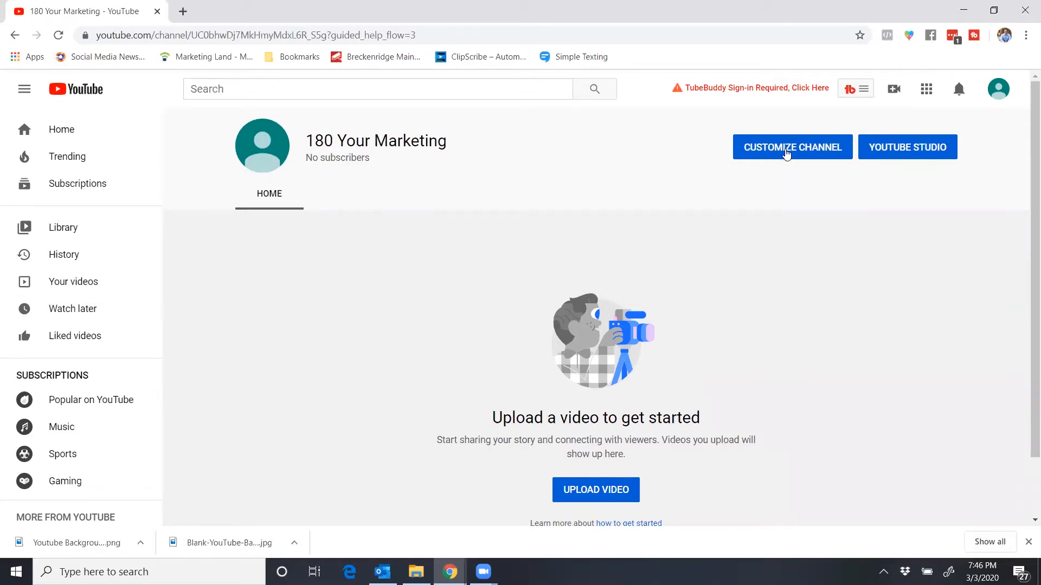
# Step: Upload and apply the '180 Your Marketing - Marketing for Real Estate Professionals' banner as channel art
pyautogui.click(786, 154)
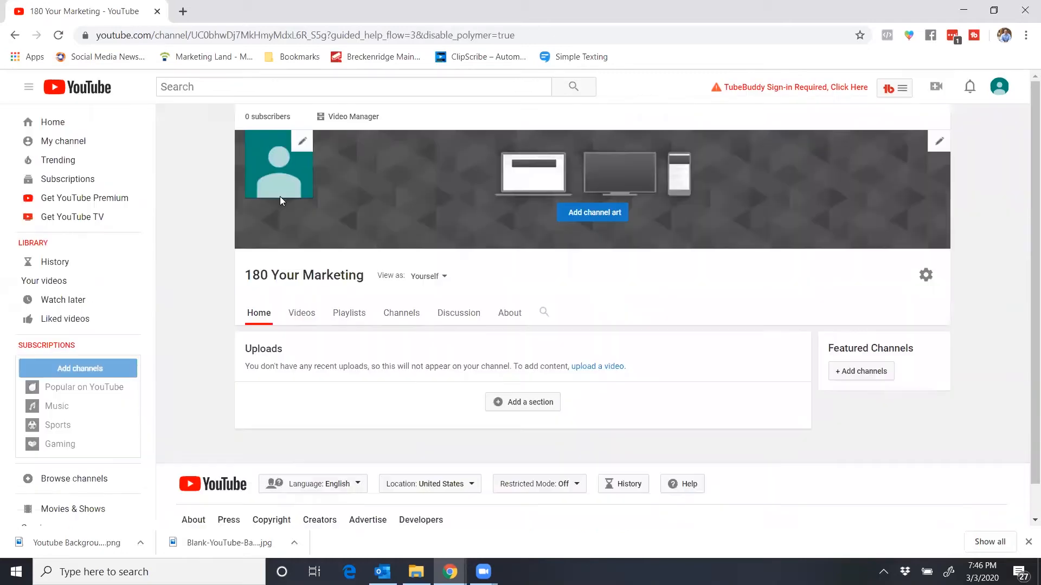
pyautogui.click(573, 213)
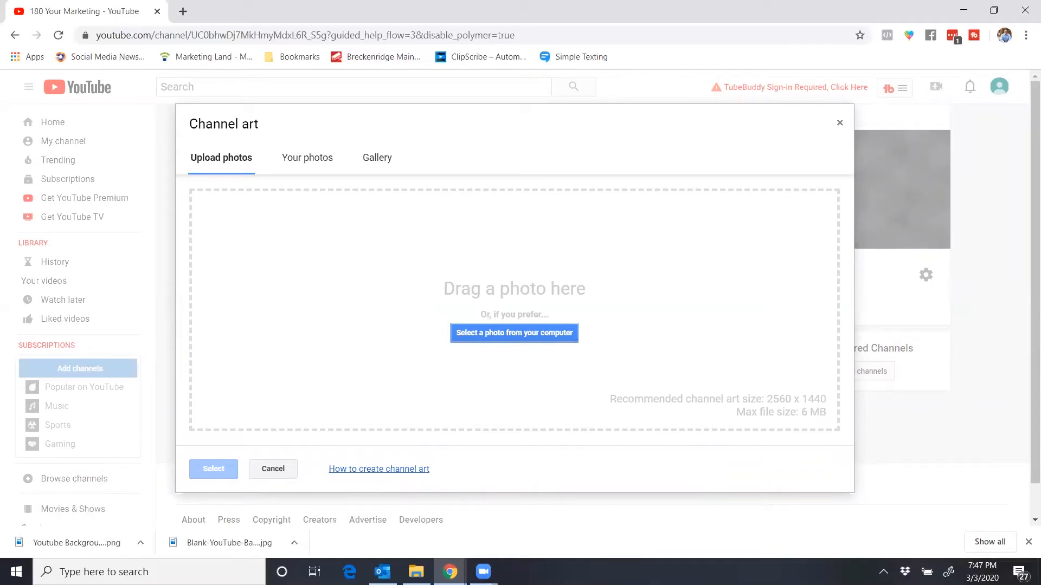
pyautogui.moveTo(881, 387); pyautogui.dragTo(494, 322)
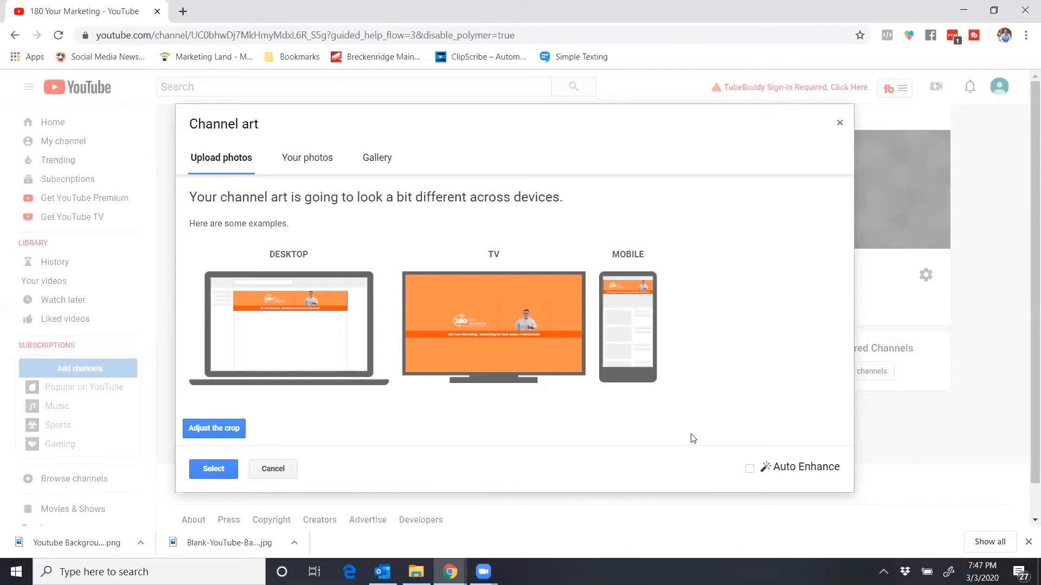
pyautogui.click(226, 428)
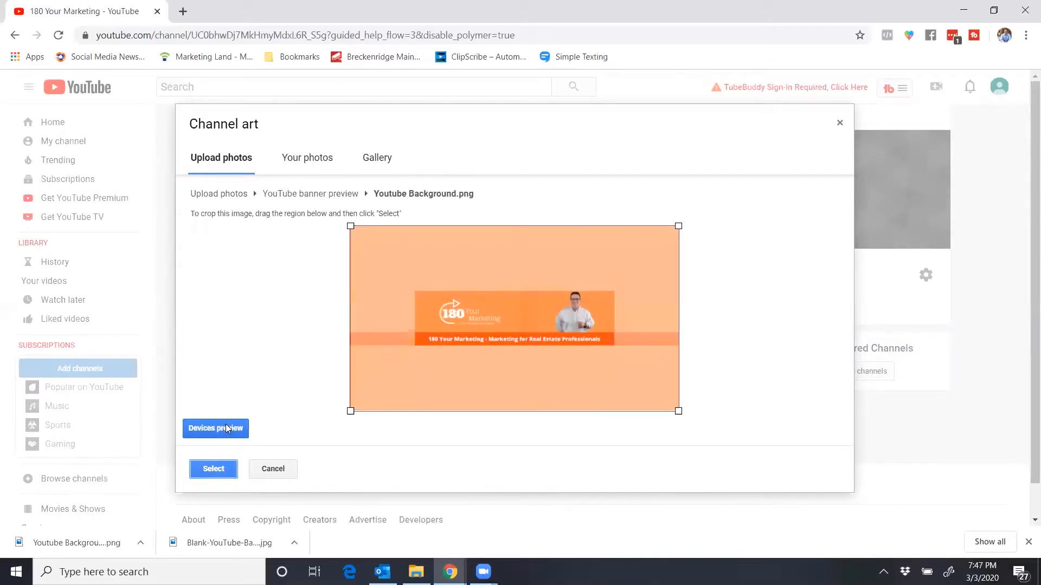
pyautogui.click(226, 428)
pyautogui.click(213, 469)
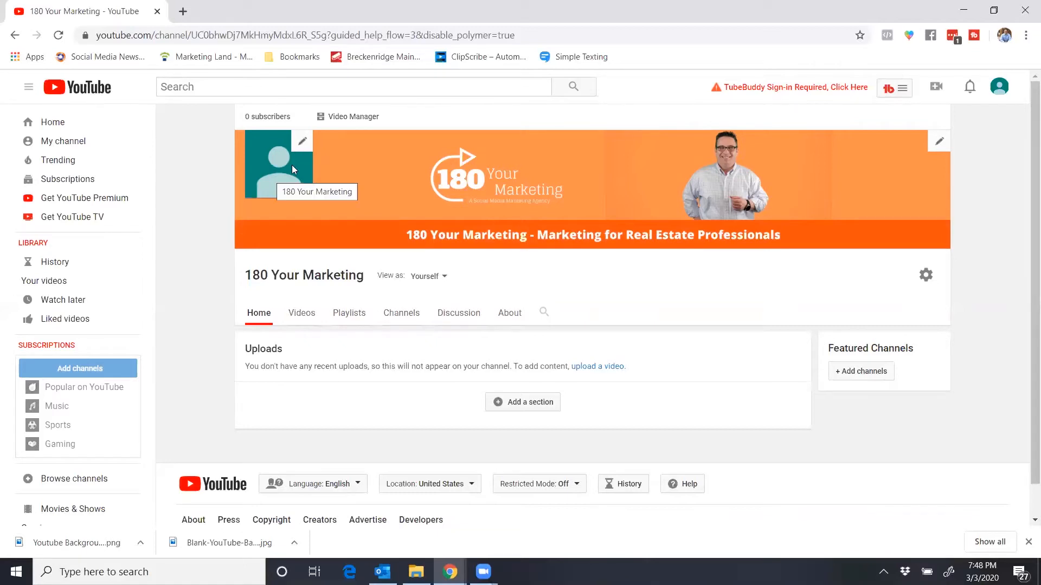
pyautogui.click(304, 144)
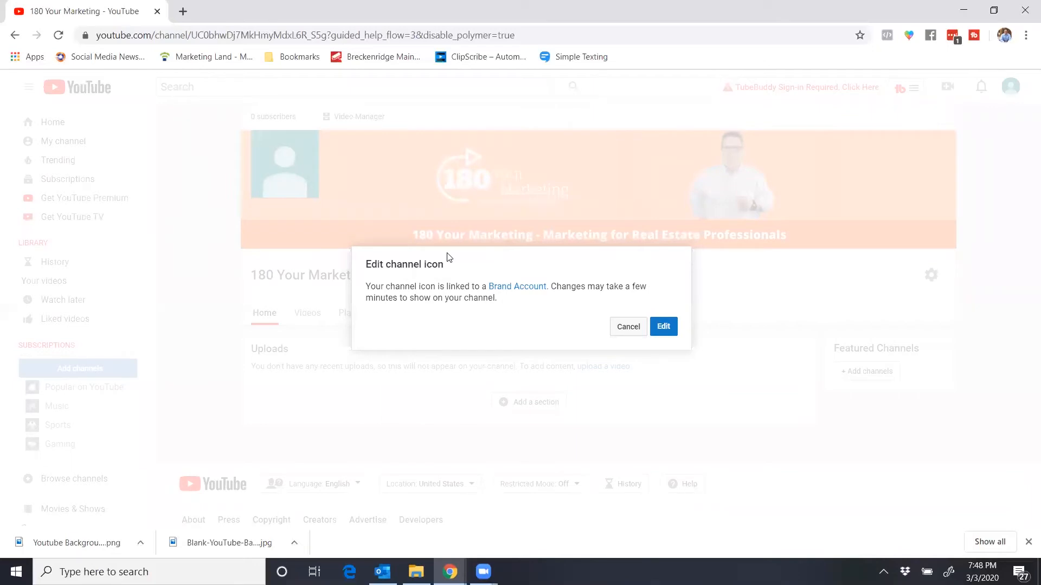
# Step: Set the 180 Your Marketing logo as the Google profile picture and close About me
pyautogui.click(666, 326)
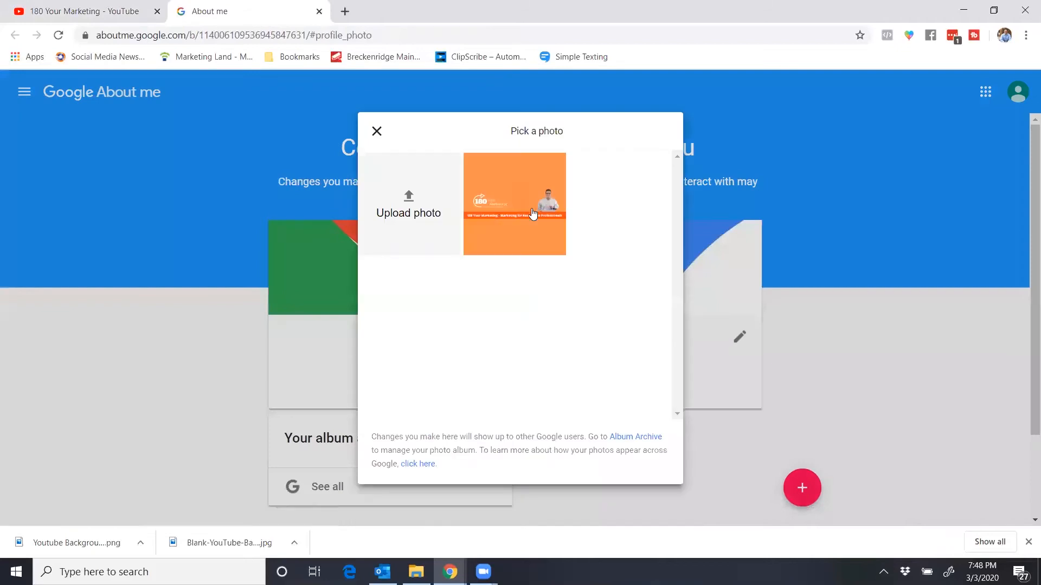
pyautogui.click(411, 207)
pyautogui.moveTo(679, 309); pyautogui.dragTo(712, 318)
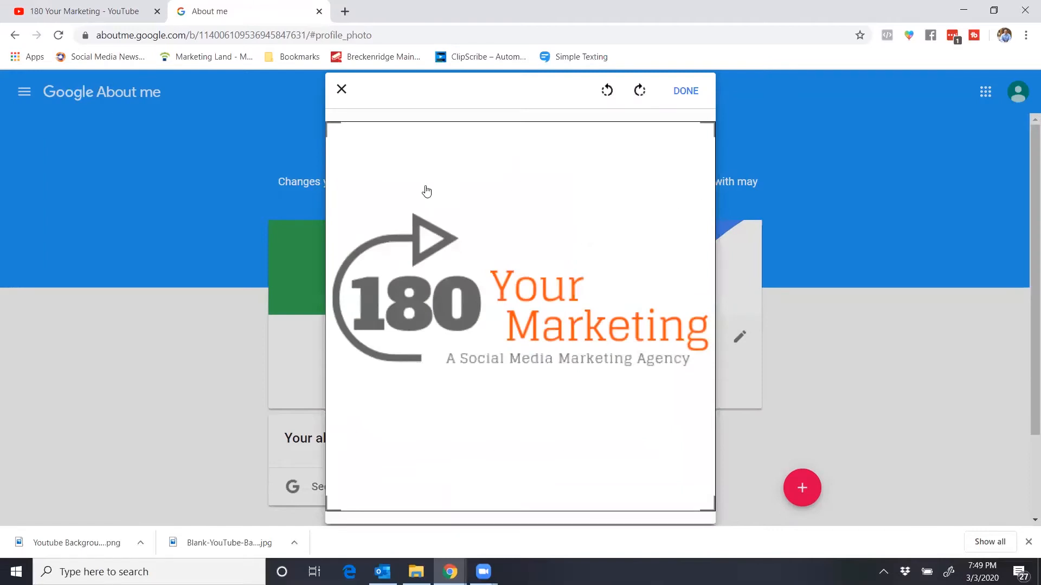
pyautogui.click(680, 94)
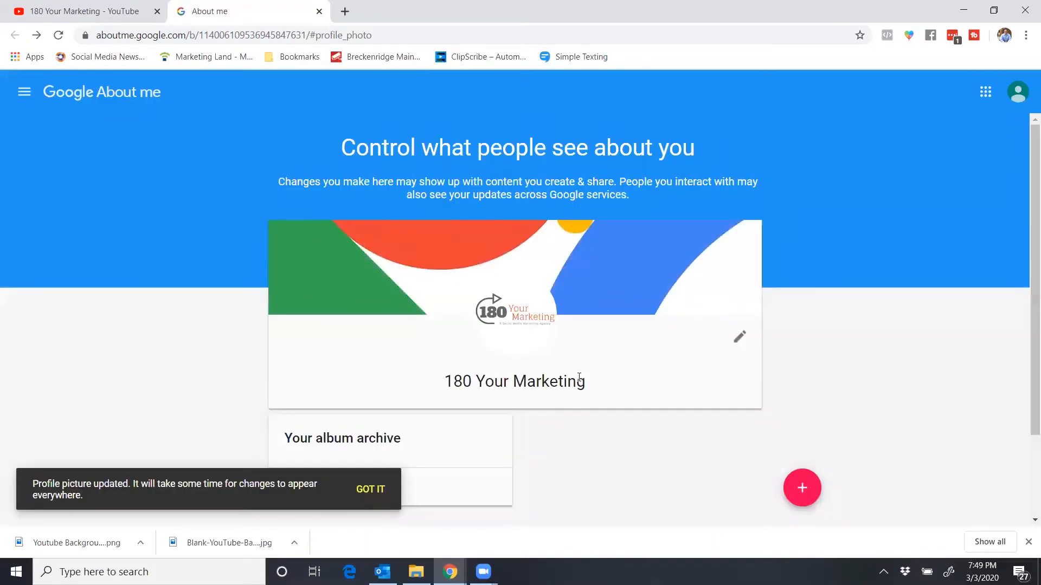
pyautogui.hotkey('ctrl', 'w')
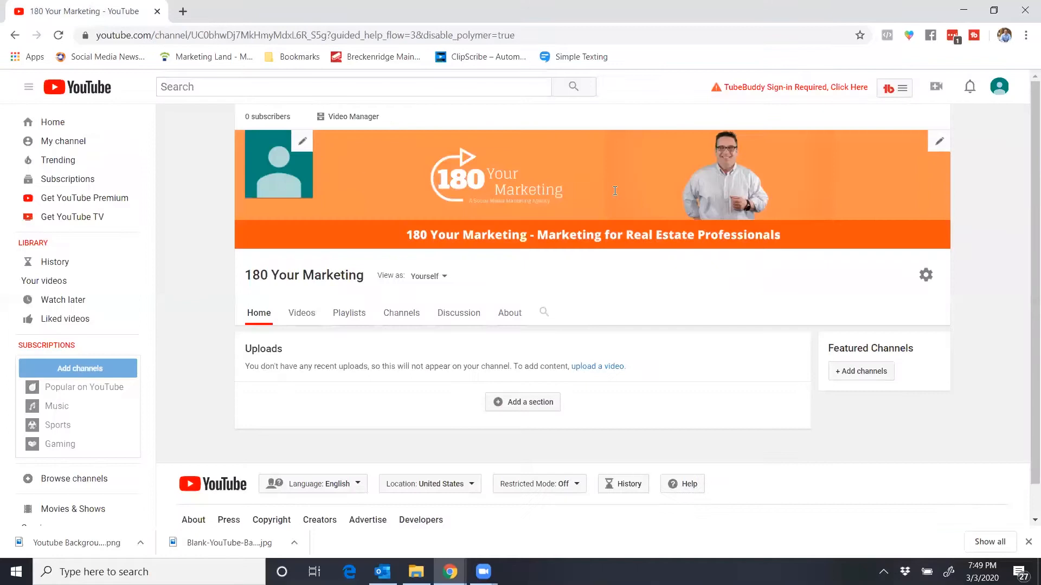
# Step: Enter the About description '180 Your Marketing is a marketing company dedicated to......'
pyautogui.click(59, 34)
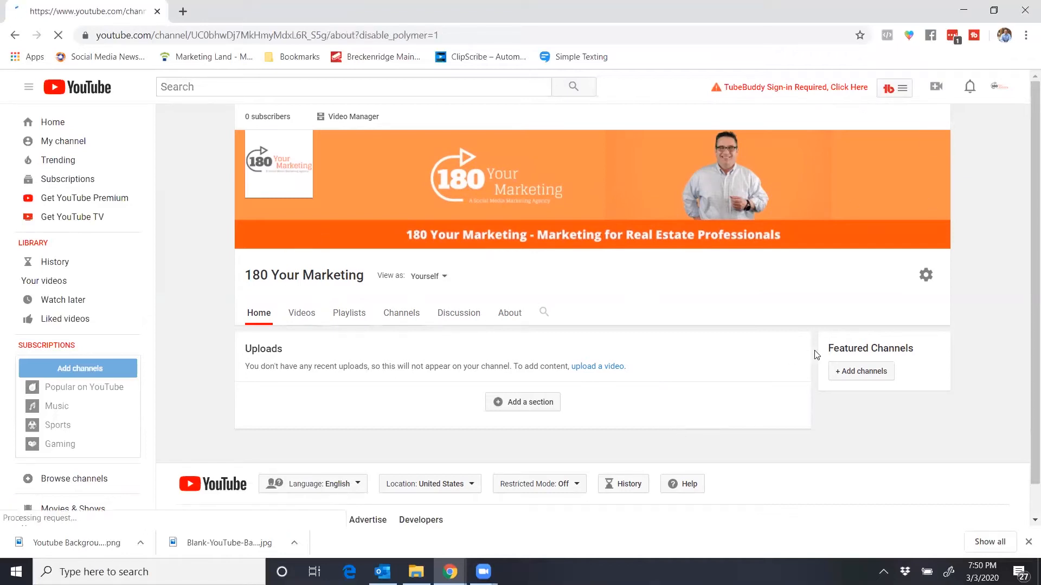
pyautogui.scroll(-4, 699, 336)
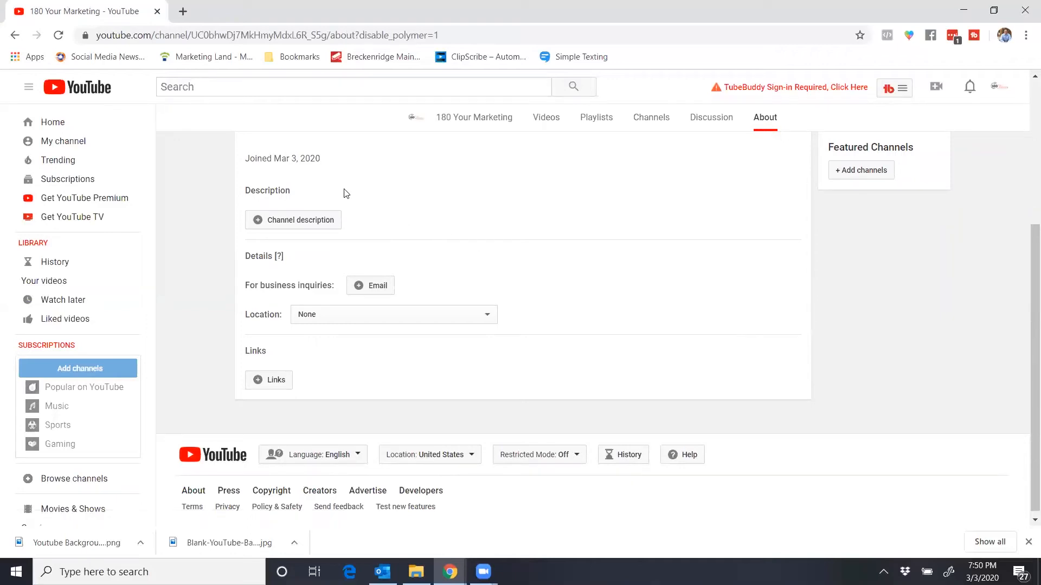
pyautogui.click(291, 220)
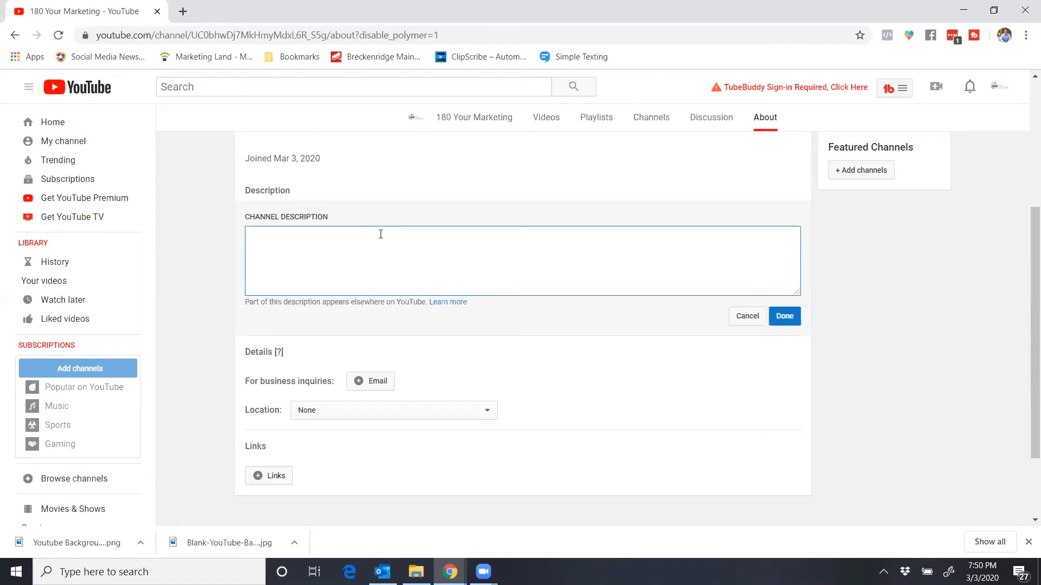
pyautogui.write('180 Your Marketing is a marketing com')
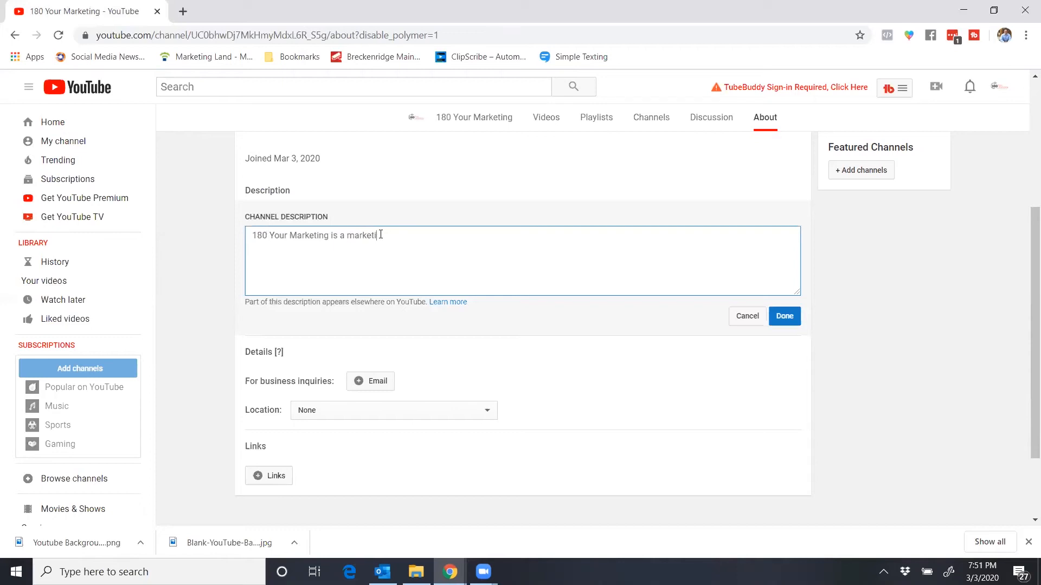
pyautogui.write('pany dedicated to......')
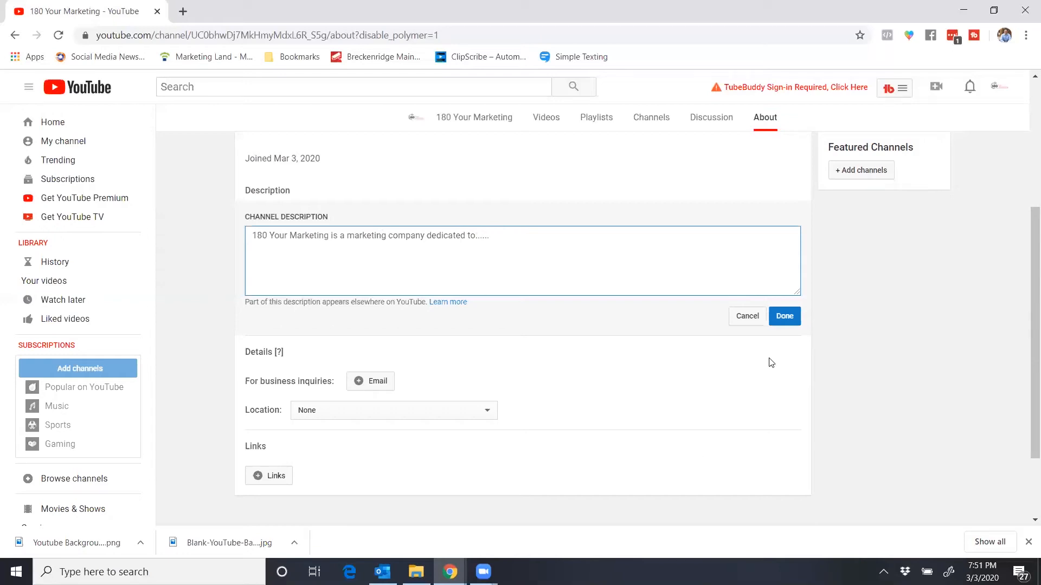
# Step: Save the description, enter the business inquiries e-mail and set the location to United States
pyautogui.click(786, 320)
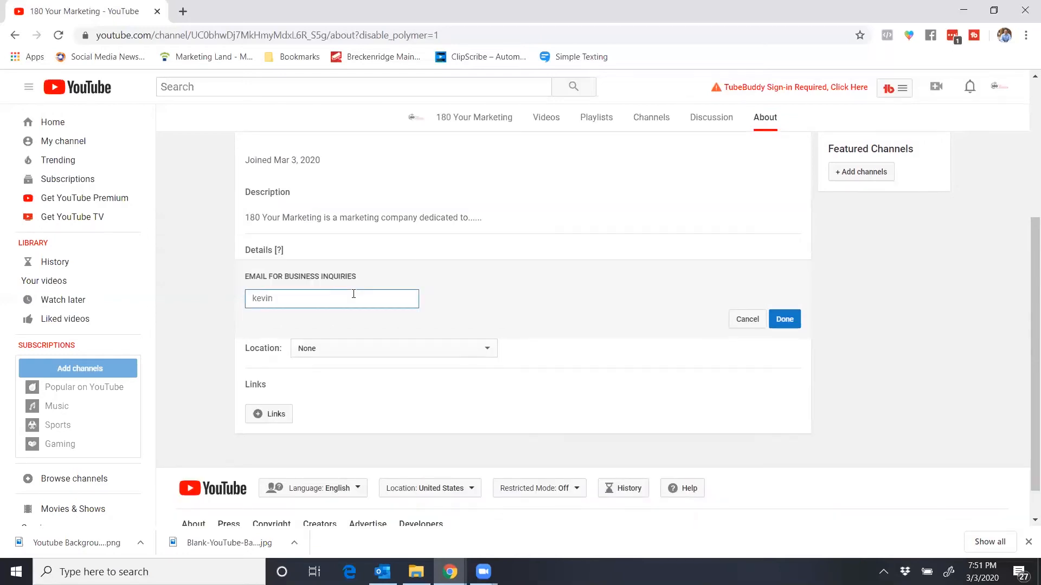
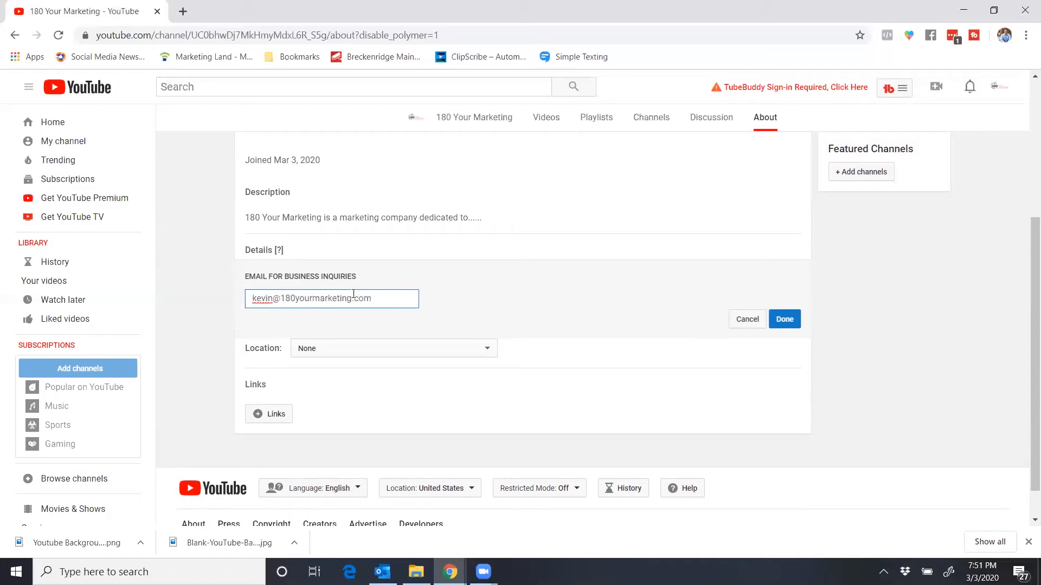
pyautogui.click(415, 356)
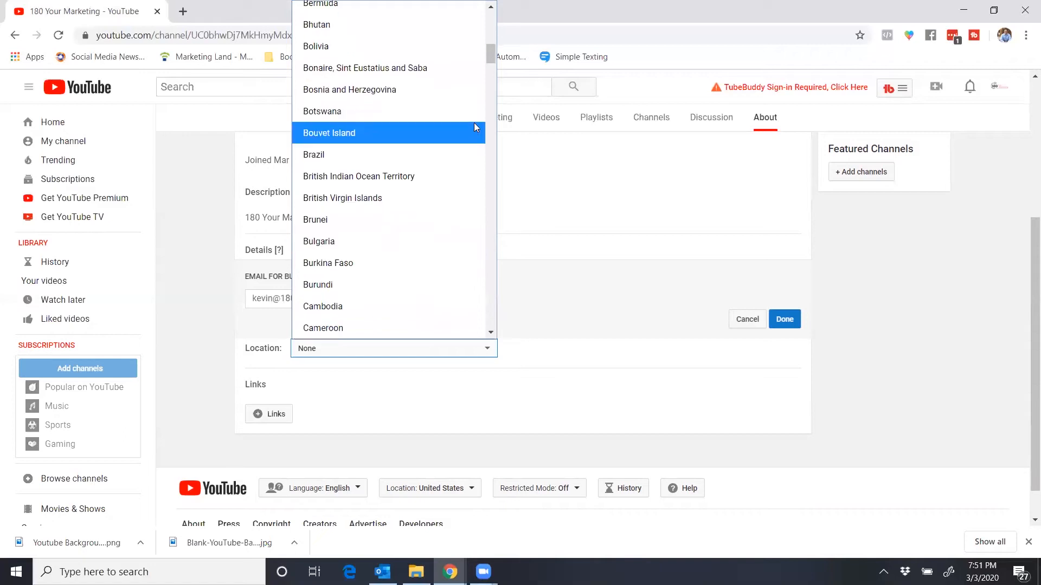
pyautogui.press('u')
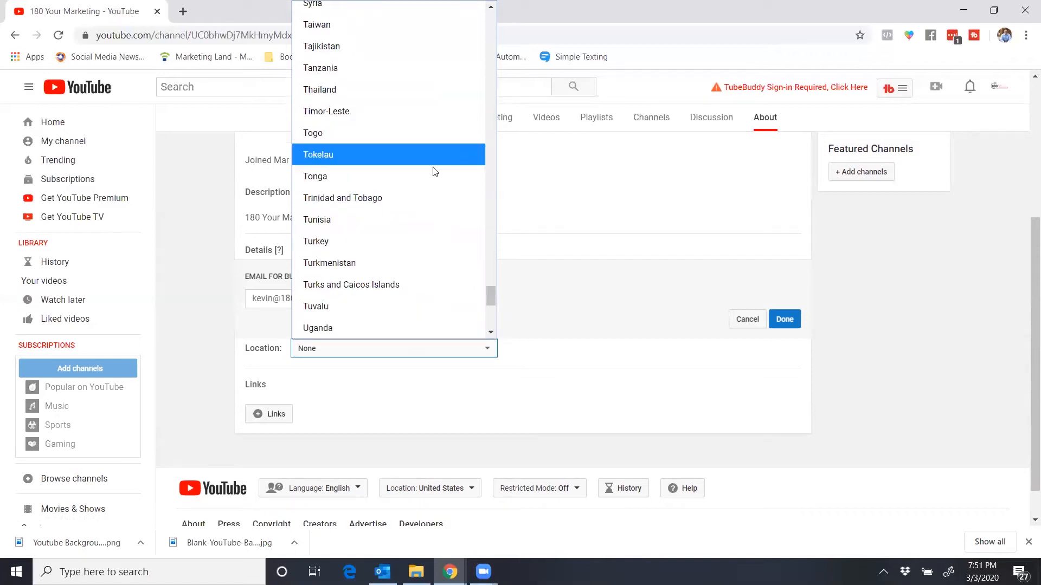
pyautogui.scroll(-5, 428, 163)
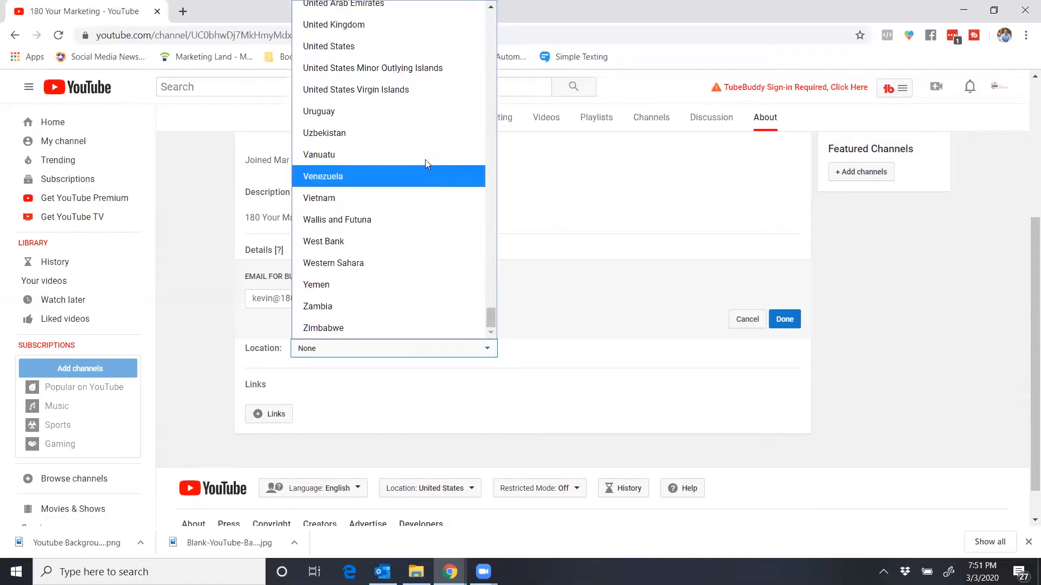
pyautogui.click(369, 47)
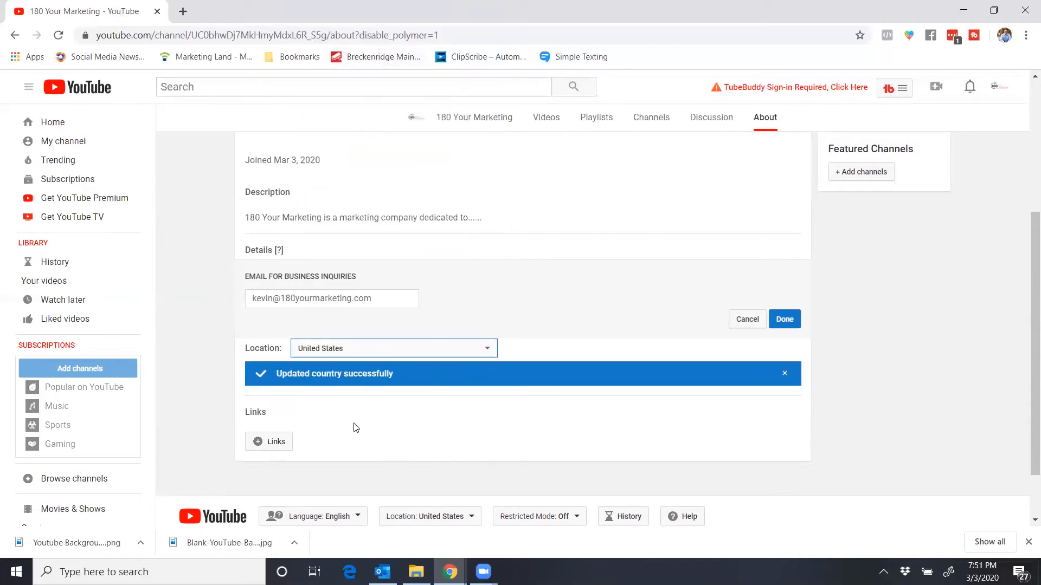
pyautogui.scroll(-2, 358, 436)
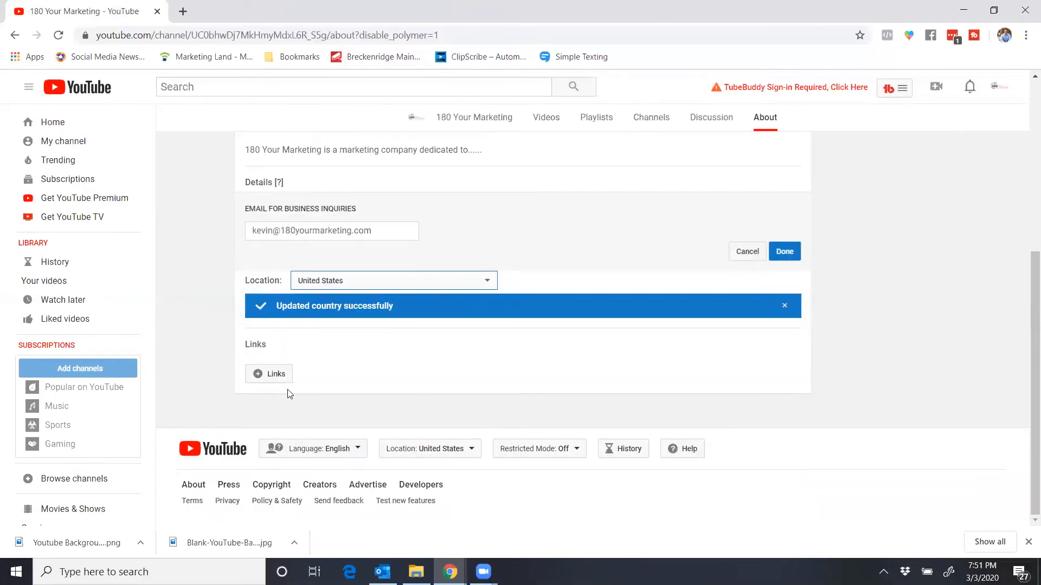
# Step: Add a Facebook custom link pointing to the company's Facebook page
pyautogui.click(277, 375)
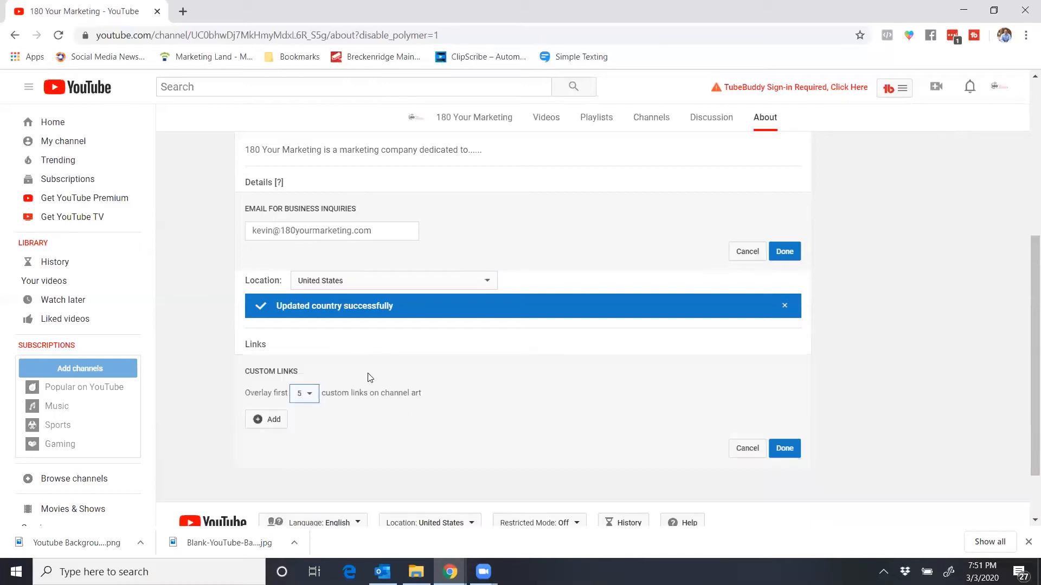
pyautogui.click(272, 422)
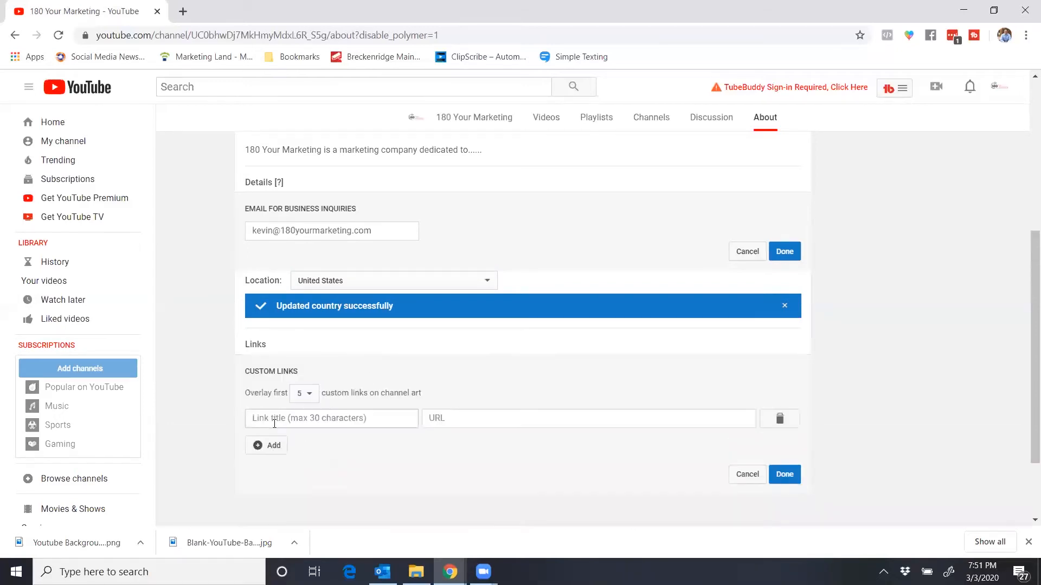
pyautogui.click(351, 416)
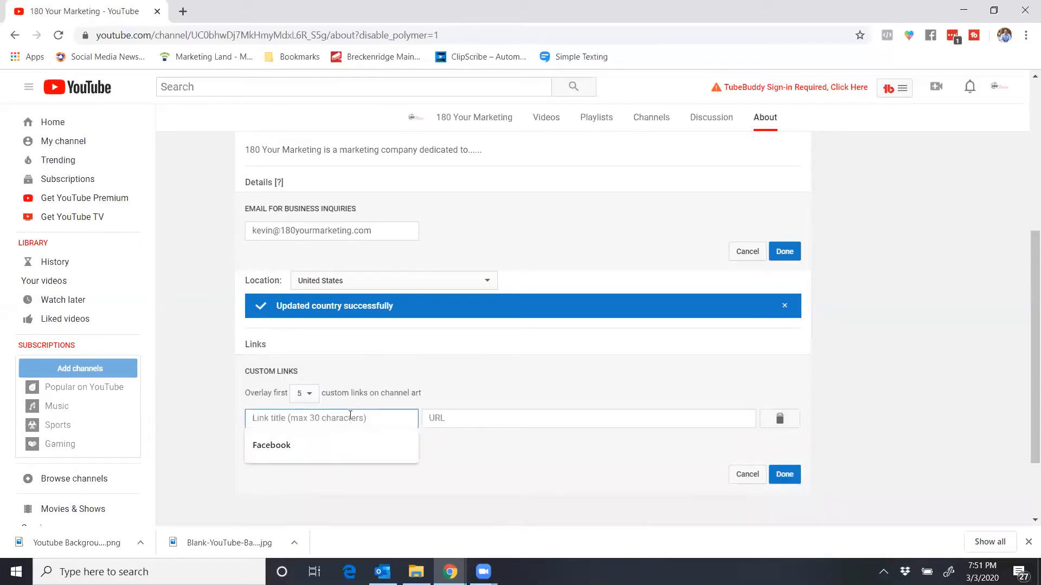
pyautogui.click(290, 446)
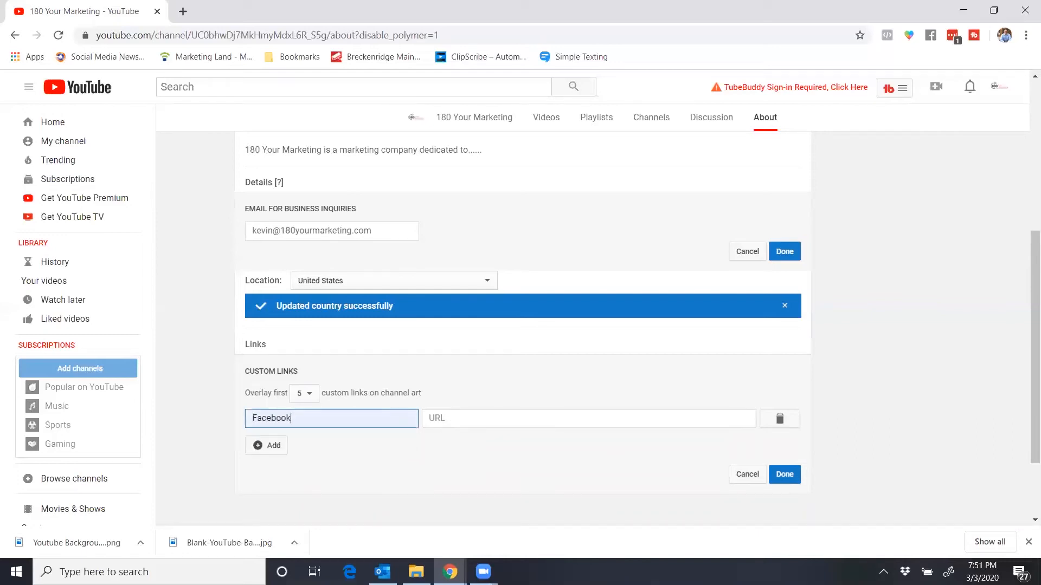
pyautogui.click(632, 434)
pyautogui.write('https://www.facebook.com/180yourmarketing')
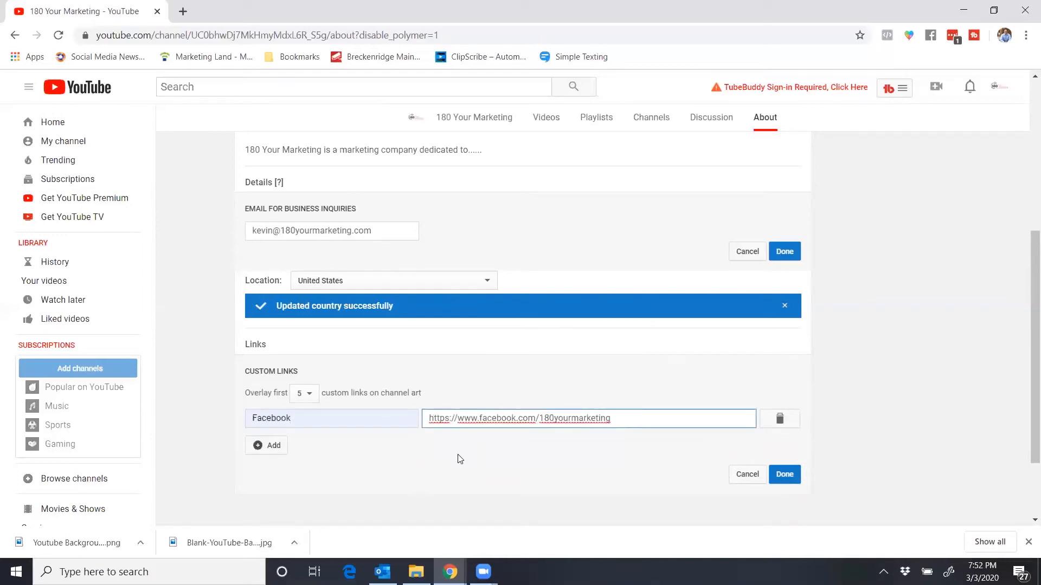
pyautogui.click(268, 447)
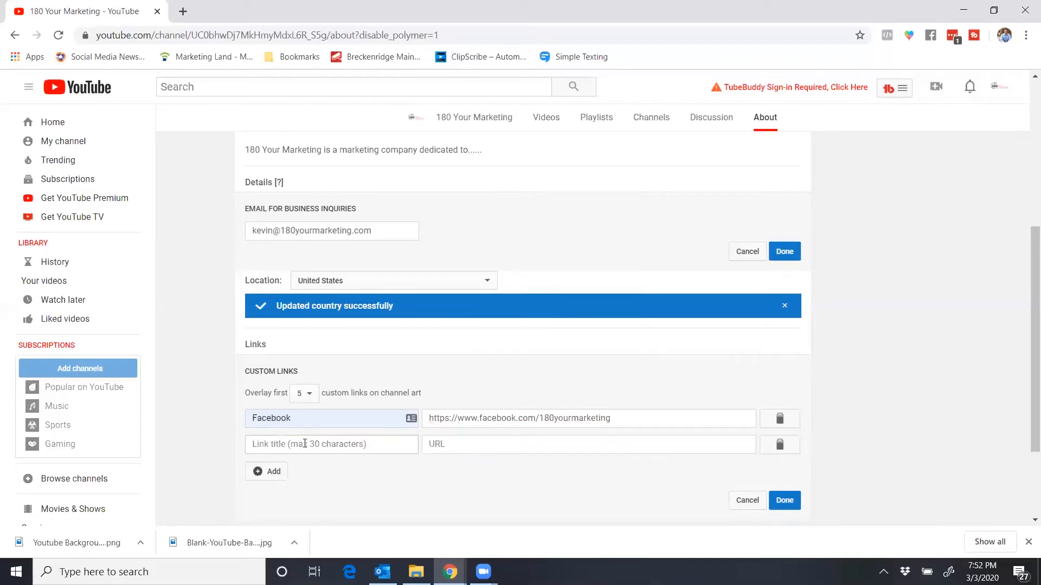
pyautogui.click(305, 444)
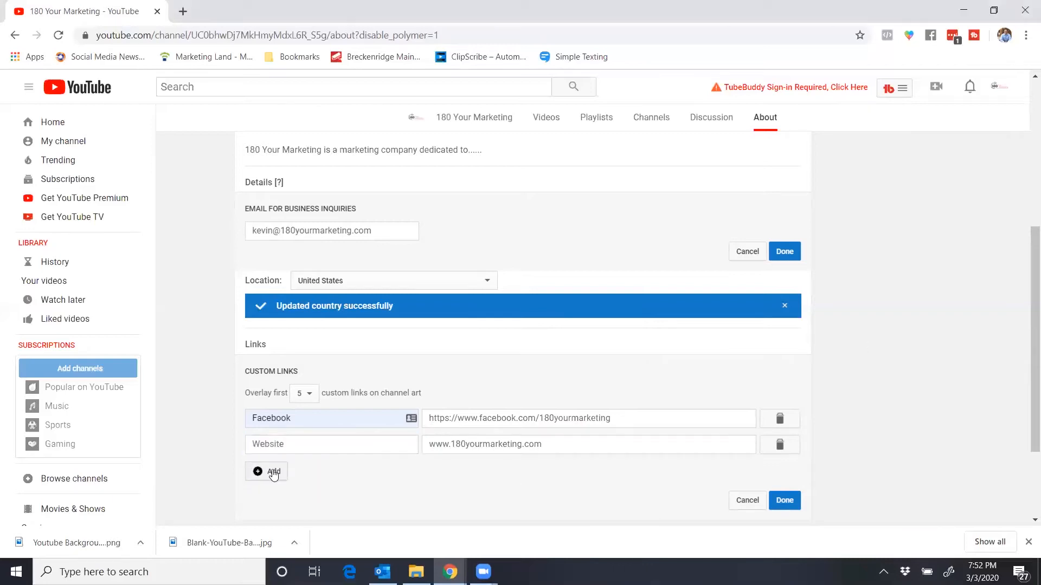
pyautogui.click(271, 471)
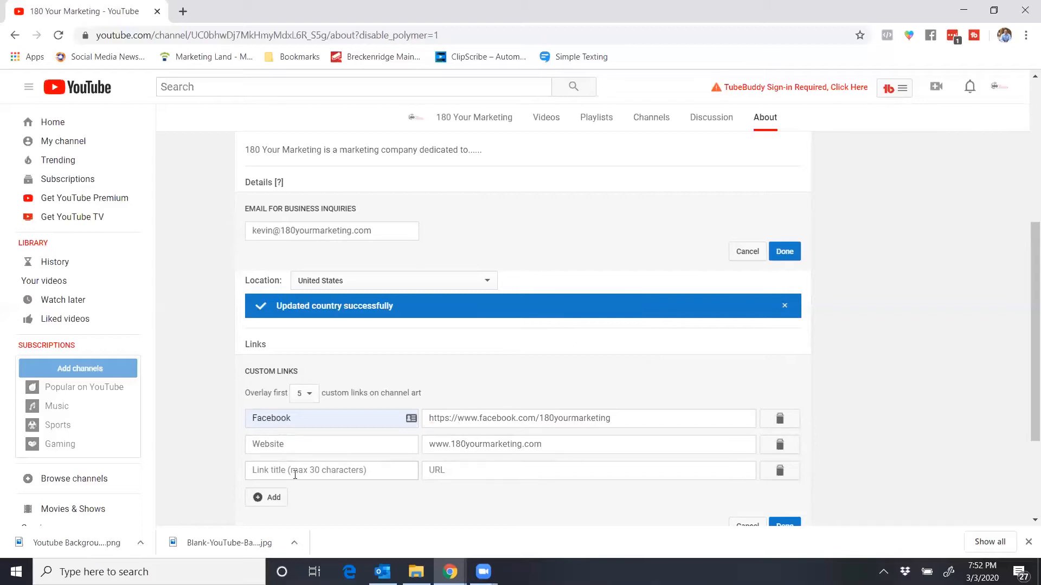
pyautogui.scroll(-1, 697, 490)
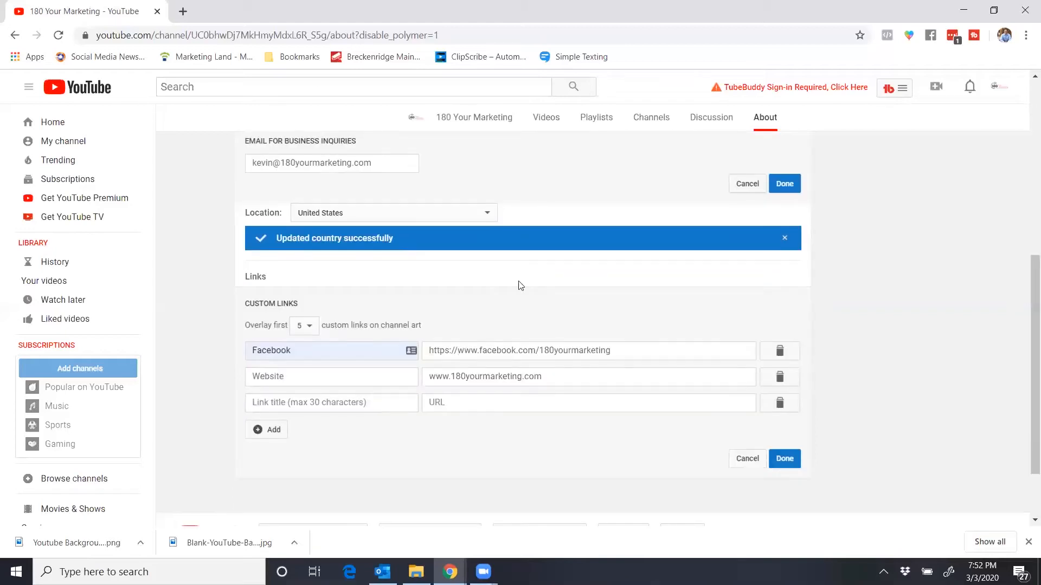
pyautogui.click(789, 465)
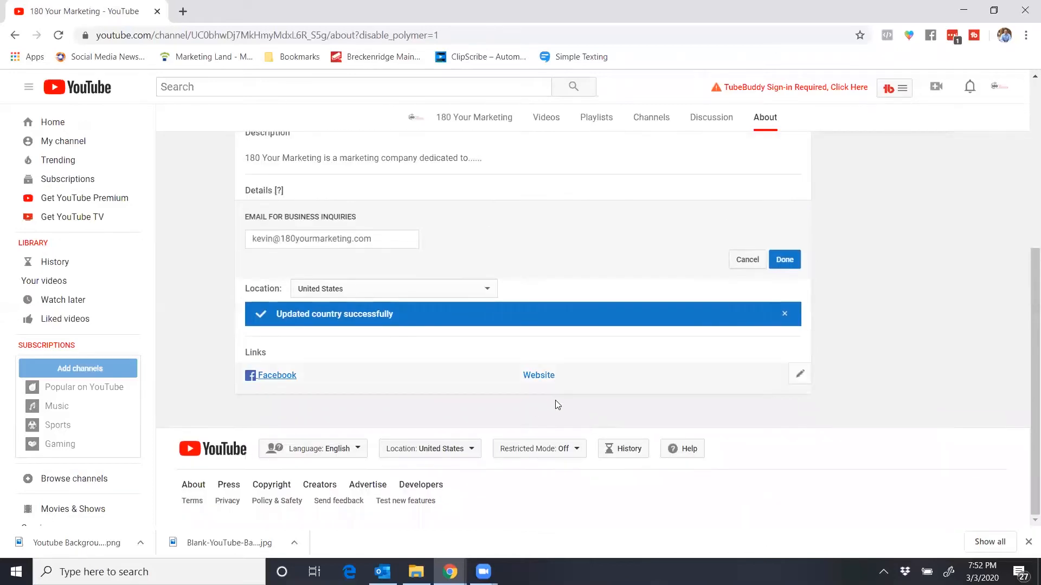
# Step: Scroll through the About page to review the banner, description, location and links
pyautogui.scroll(5, 374, 404)
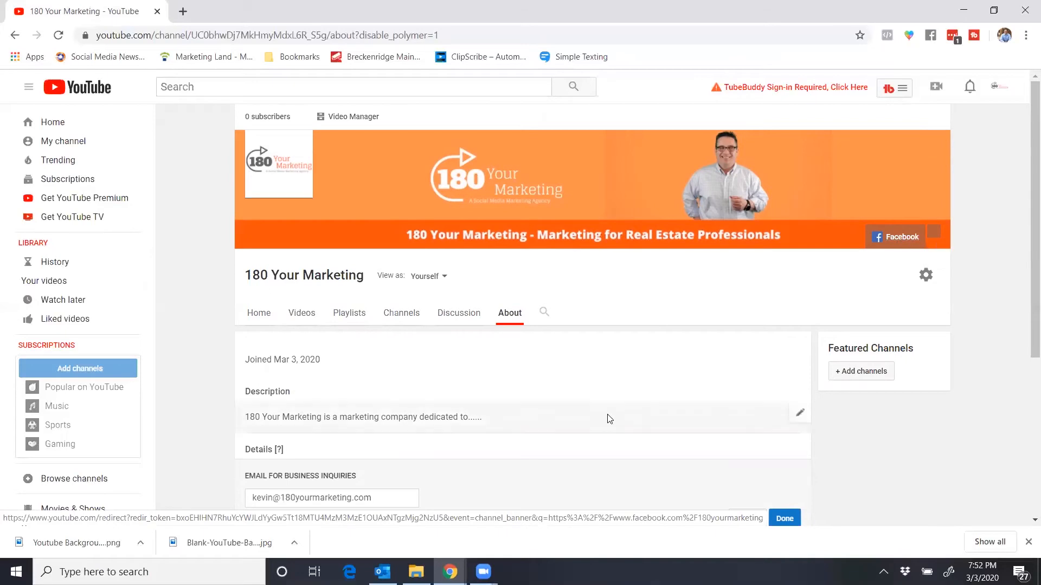
pyautogui.scroll(-2, 609, 418)
pyautogui.scroll(2, 1026, 297)
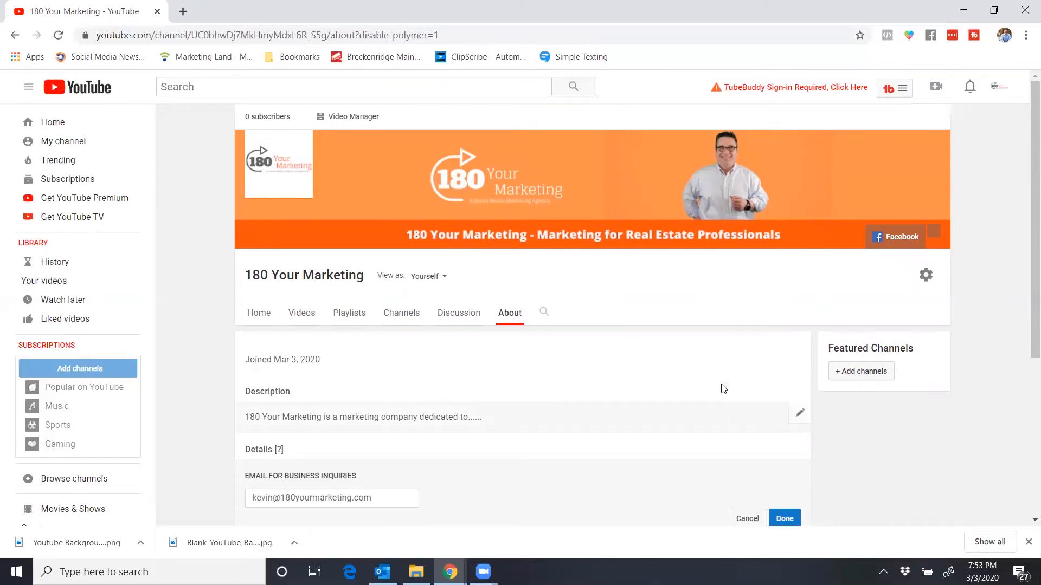
pyautogui.scroll(-5, 681, 372)
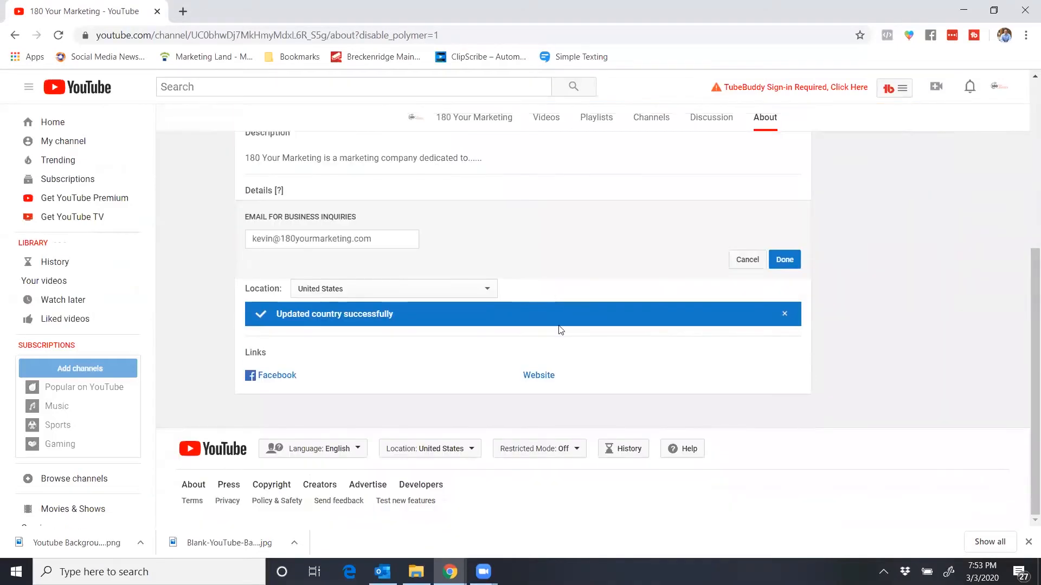
pyautogui.scroll(5, 481, 314)
pyautogui.scroll(1, 480, 315)
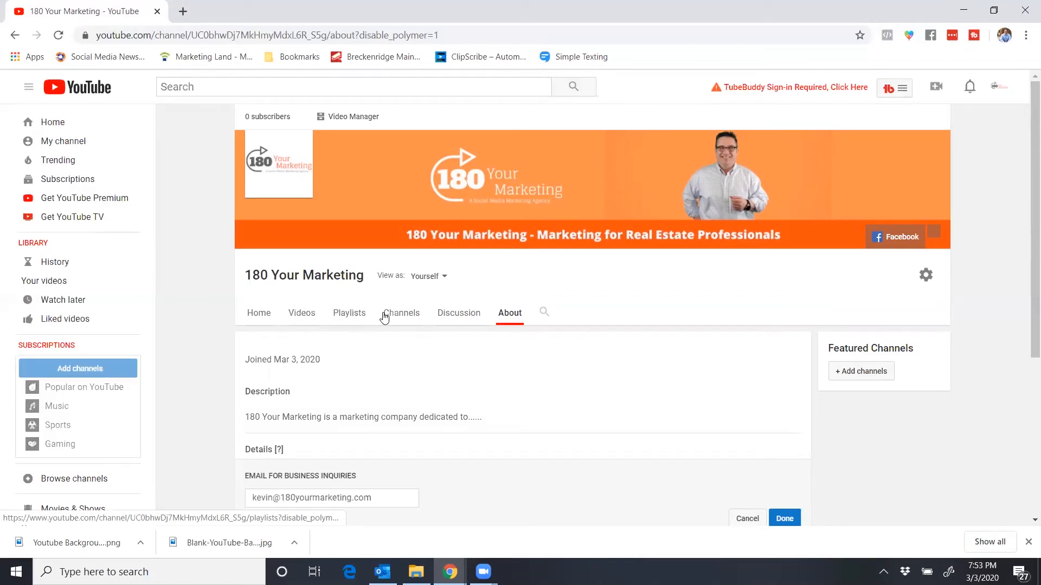
# Step: Open the 180 Your Marketing Studio dashboard, dismiss the welcome message, and open Settings
pyautogui.click(93, 143)
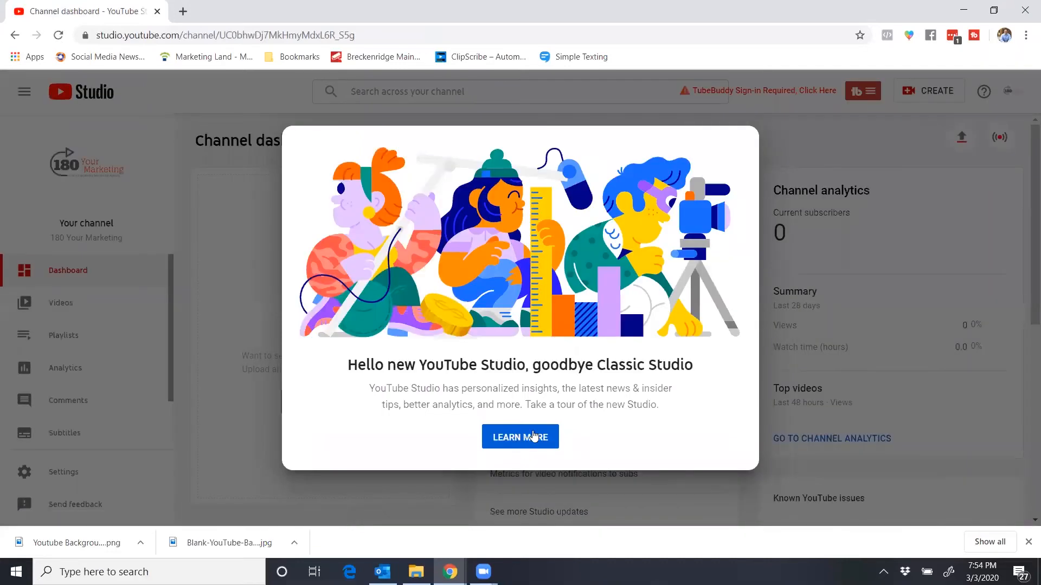
pyautogui.click(869, 320)
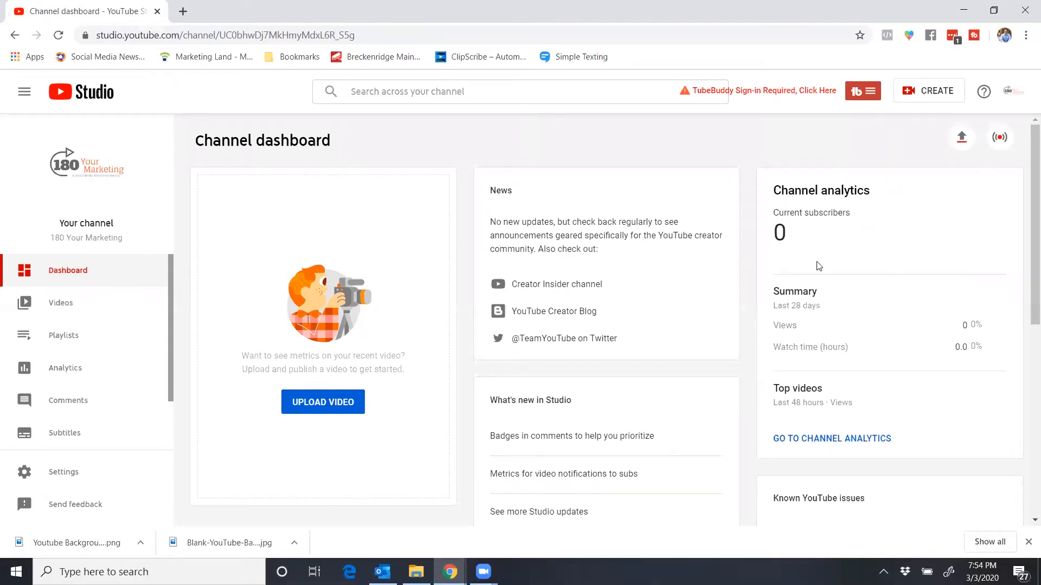
pyautogui.scroll(-3, 801, 309)
pyautogui.scroll(-3, 688, 256)
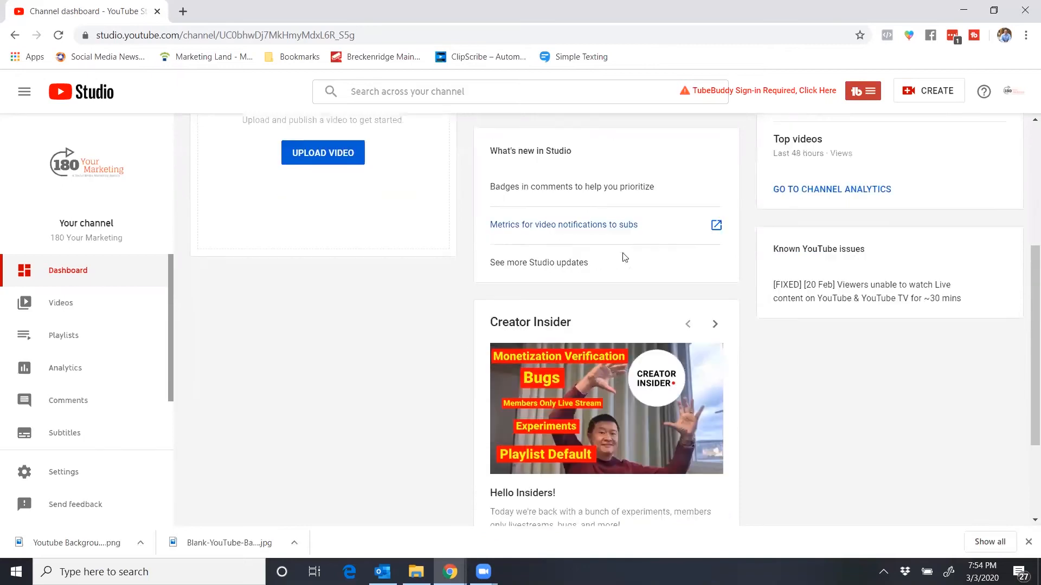
pyautogui.scroll(6, 682, 355)
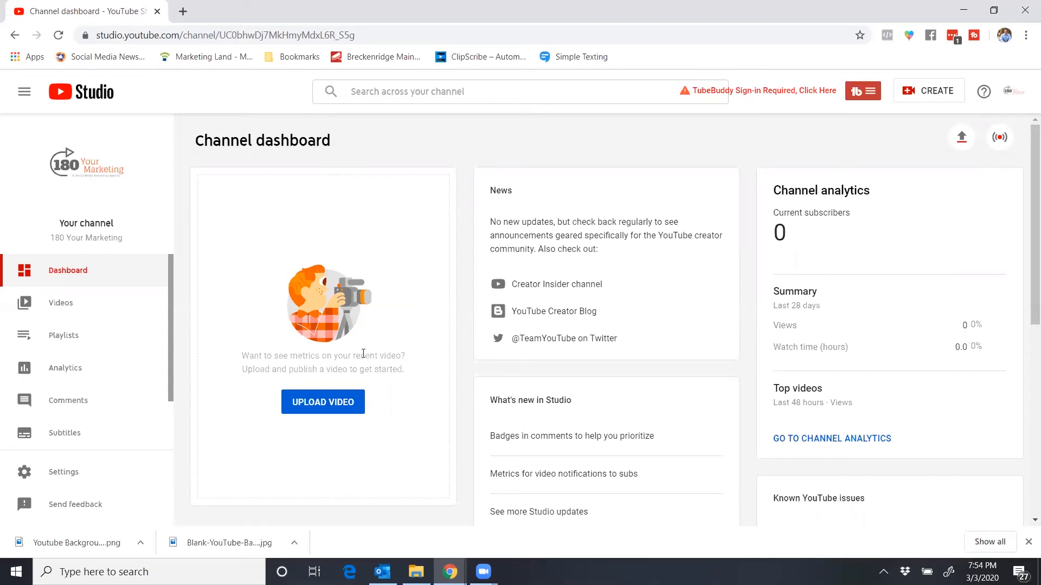
pyautogui.scroll(-2, 132, 344)
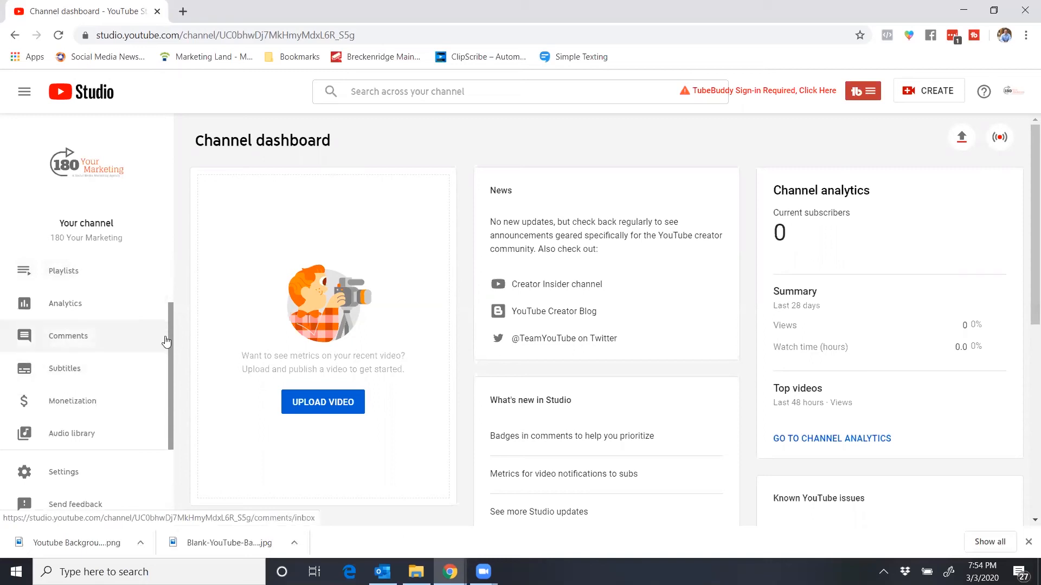
pyautogui.scroll(1, 87, 326)
pyautogui.scroll(-1, 86, 326)
pyautogui.click(62, 474)
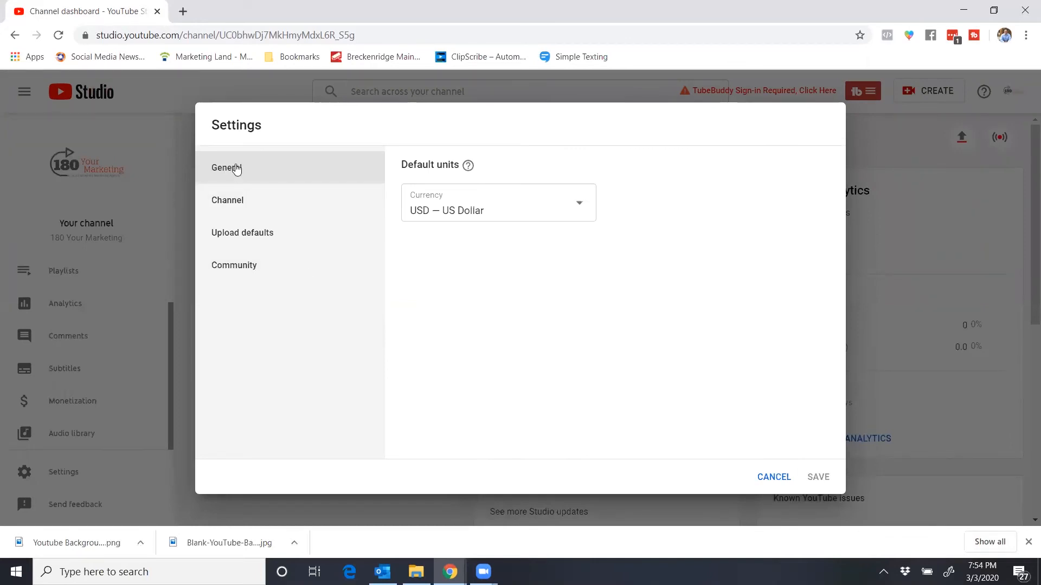
# Step: In Basic info, save six channel keywords, from 'marketing' to 'real estate digital marketing'
pyautogui.click(238, 203)
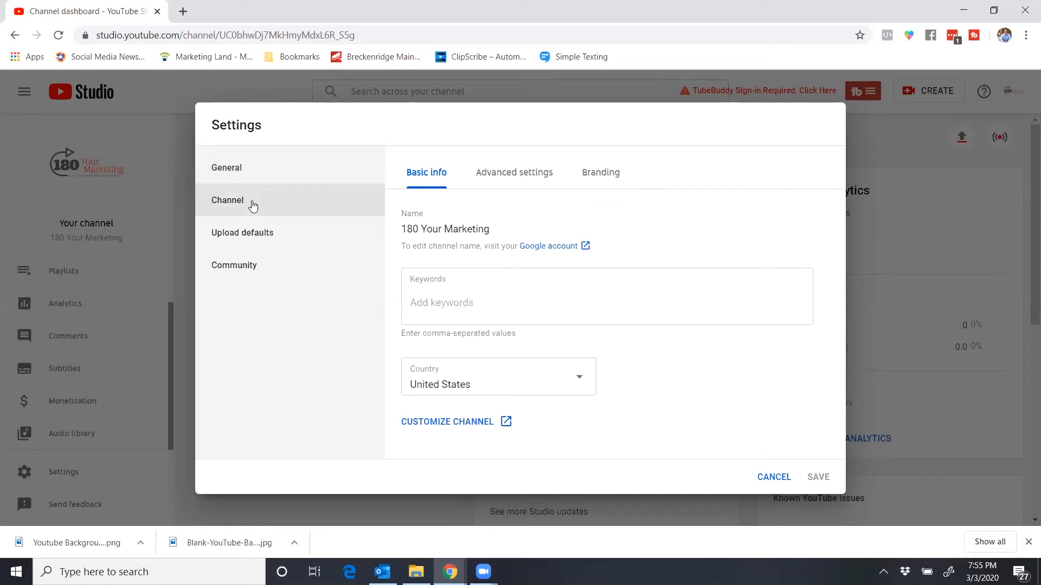
pyautogui.click(469, 303)
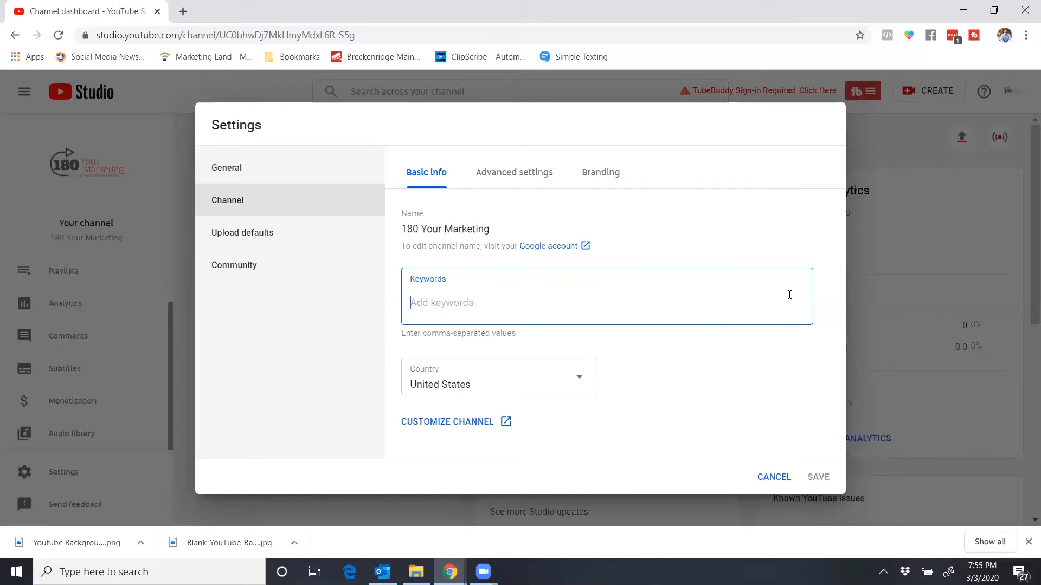
pyautogui.write('marketing,')
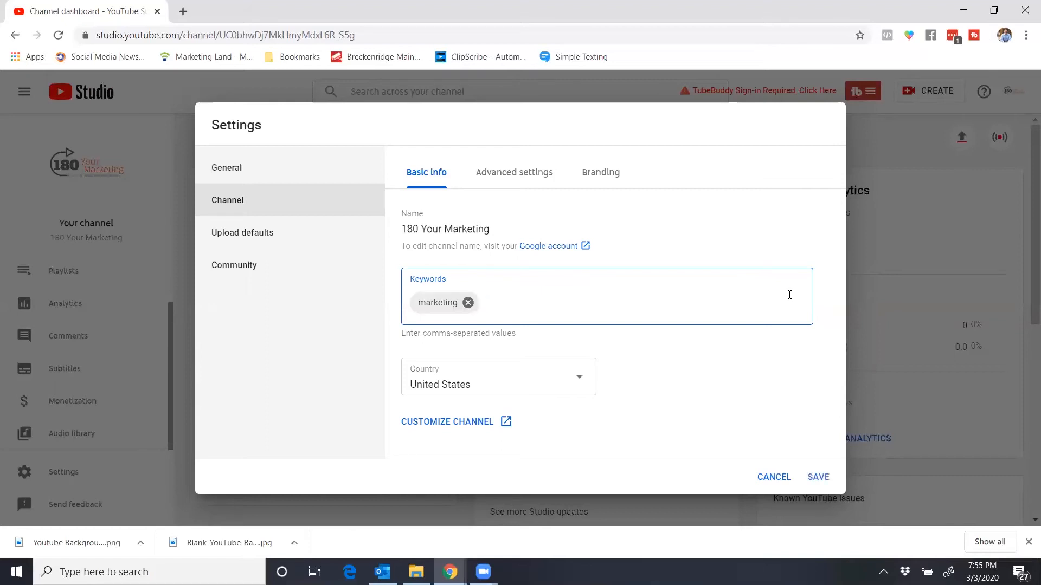
pyautogui.write('social med')
pyautogui.write('ia,')
pyautogui.write('real estate ma')
pyautogui.write('rketing,')
pyautogui.write('mortga')
pyautogui.write('ge marke')
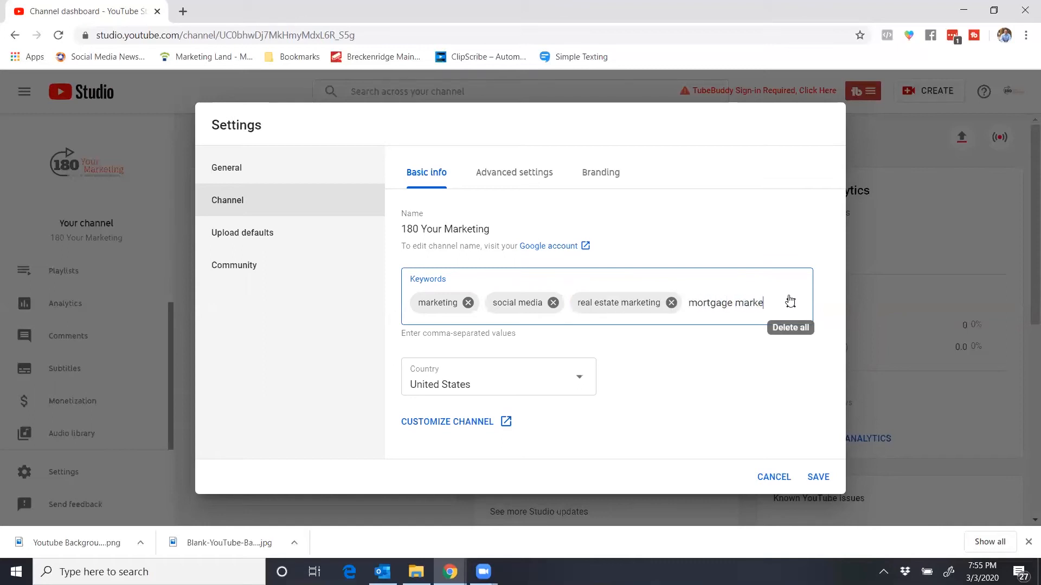
pyautogui.write('ting')
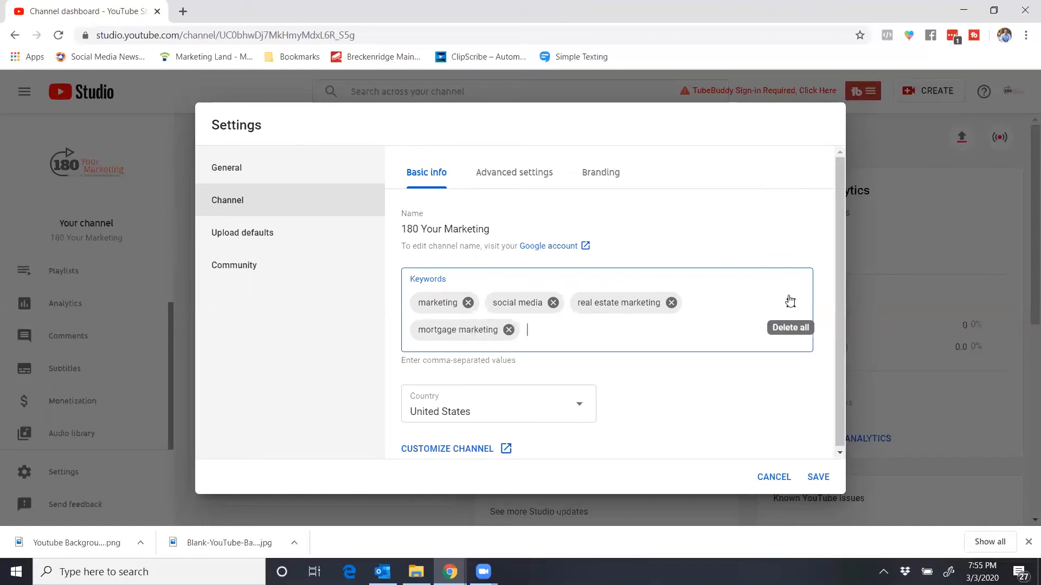
pyautogui.write(',real estate social me')
pyautogui.write('dia,')
pyautogui.write('real estate digital m')
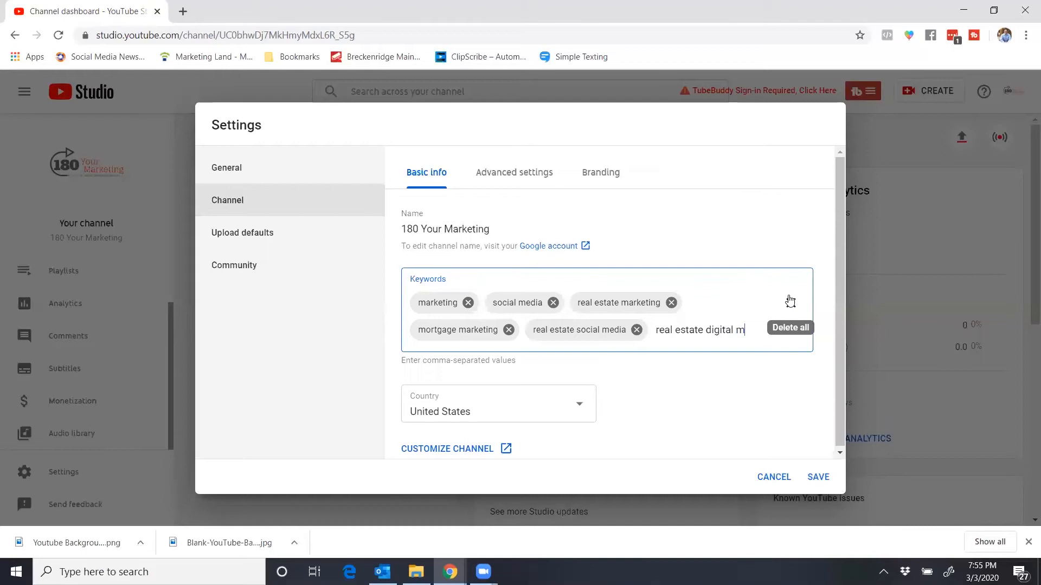
pyautogui.write('arketin')
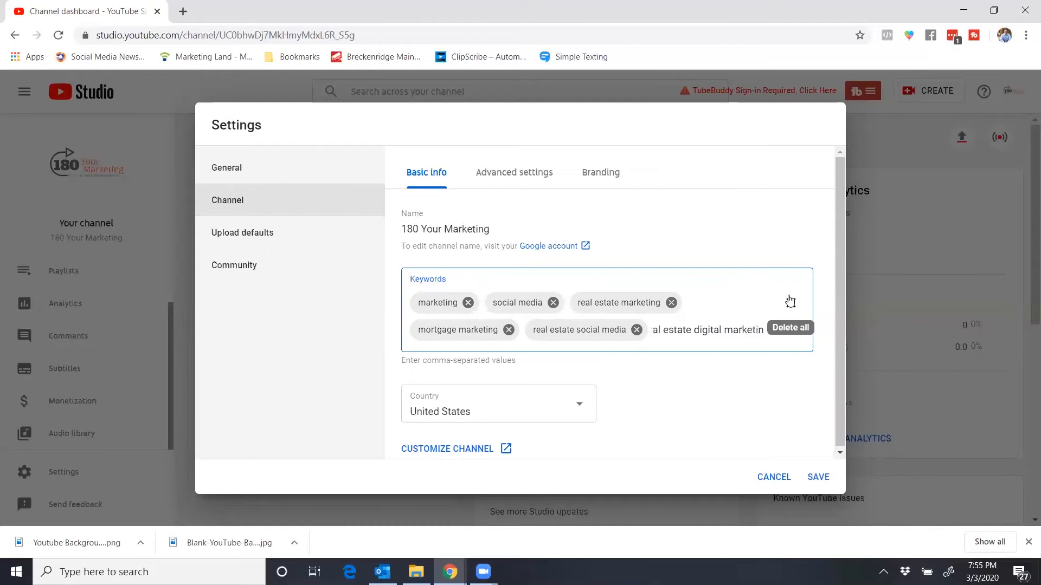
pyautogui.write('g')
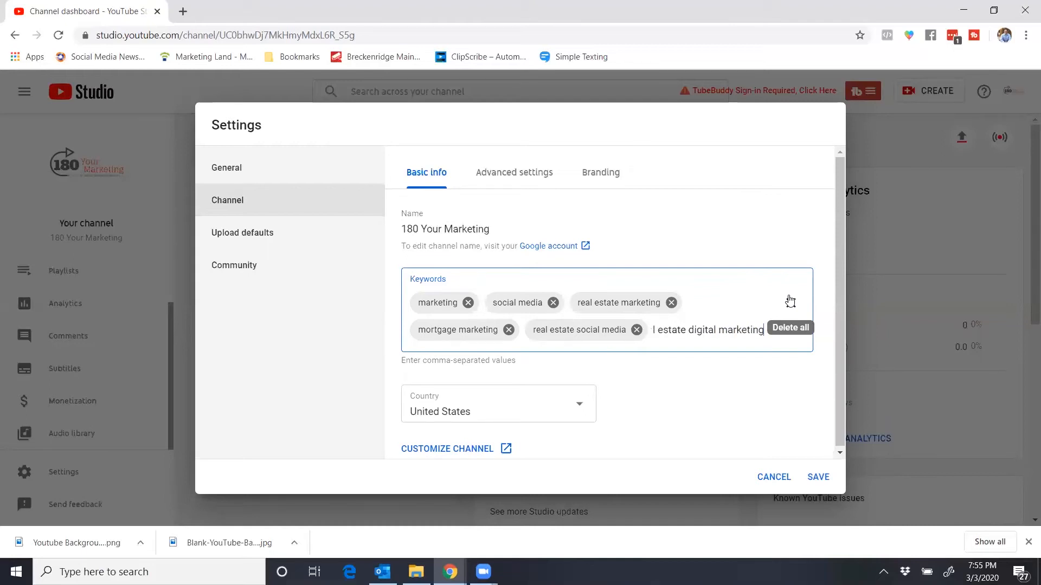
pyautogui.press('Return')
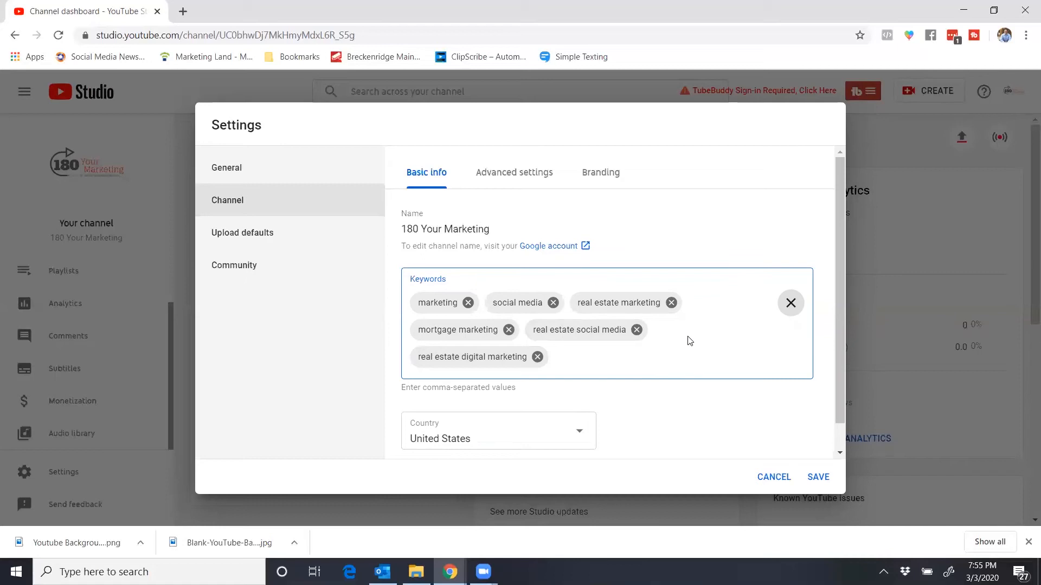
pyautogui.scroll(-1, 690, 340)
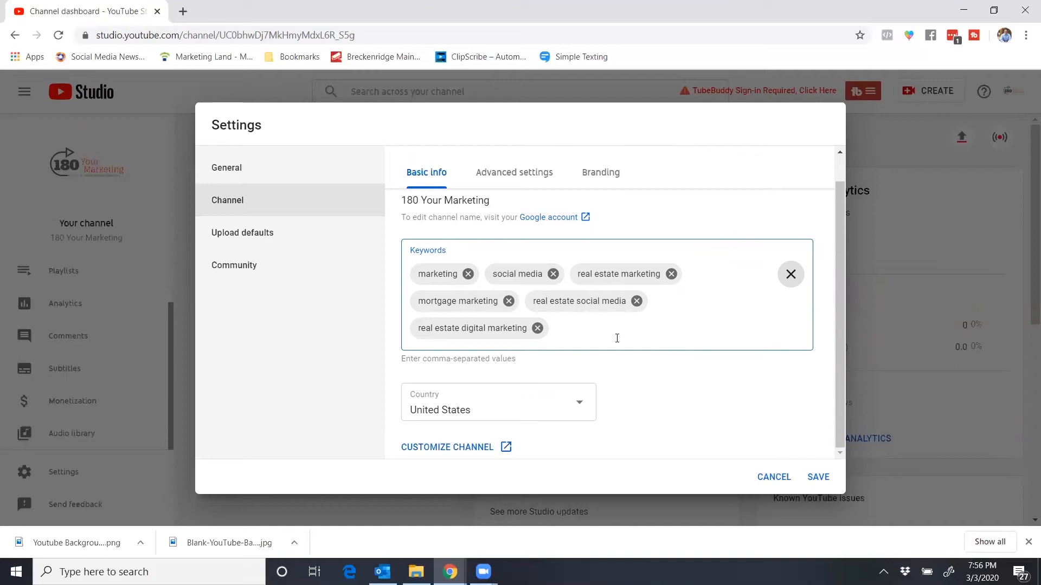
pyautogui.click(818, 477)
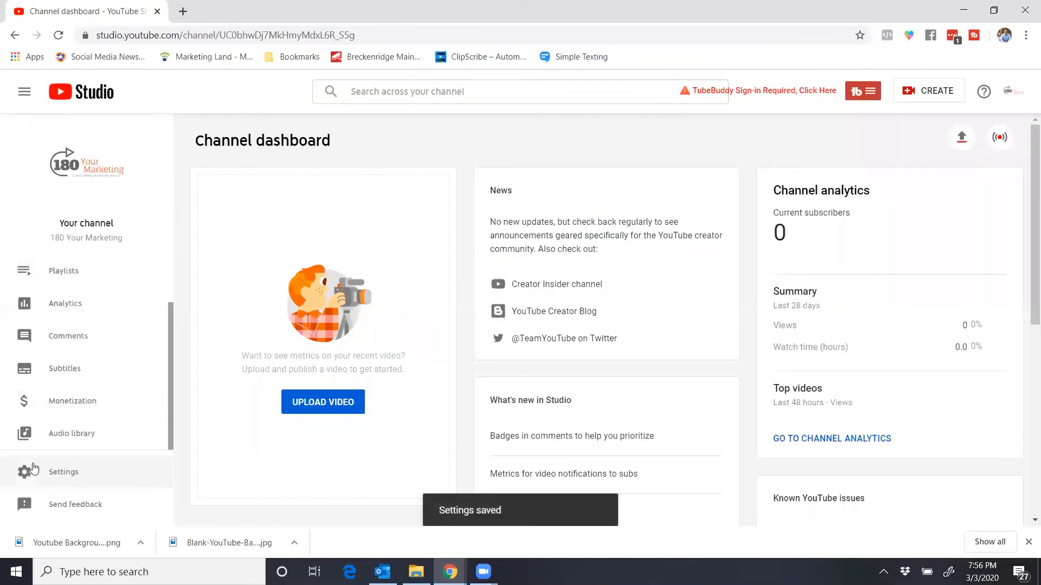
# Step: In Settings, open Channel Advanced settings and follow the Status and features link
pyautogui.click(67, 466)
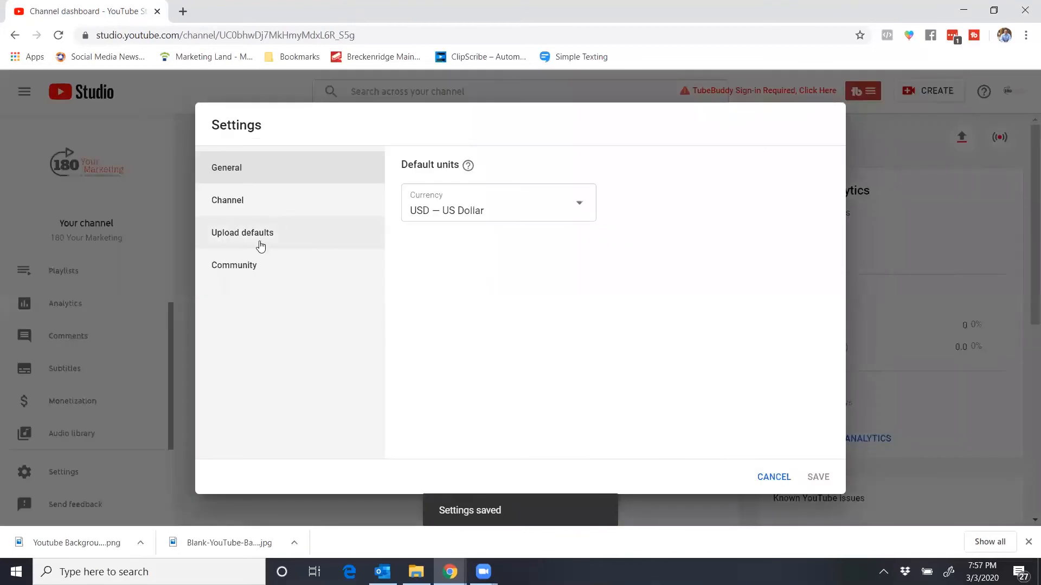
pyautogui.click(490, 172)
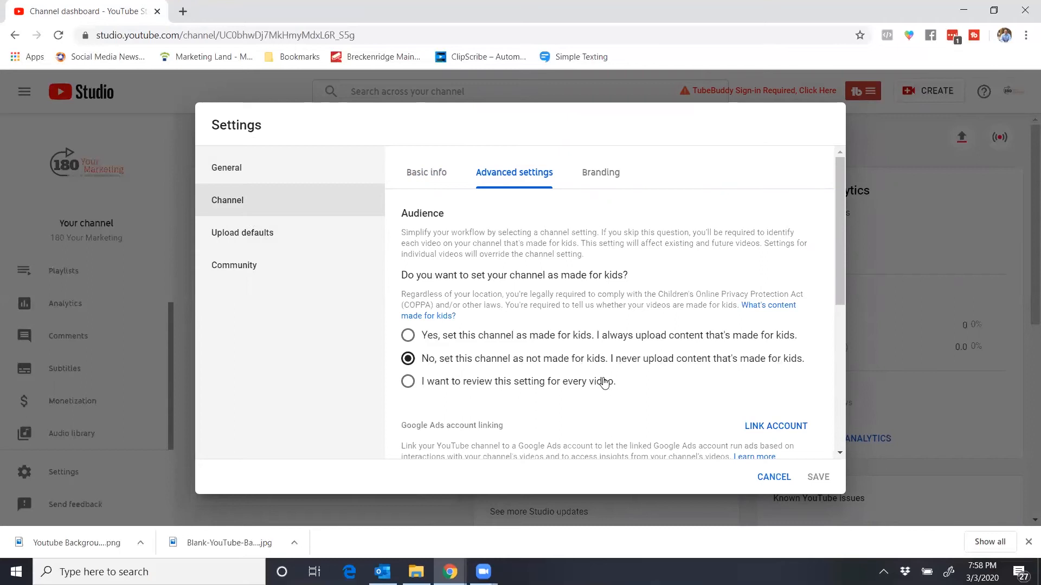
pyautogui.scroll(-3, 604, 385)
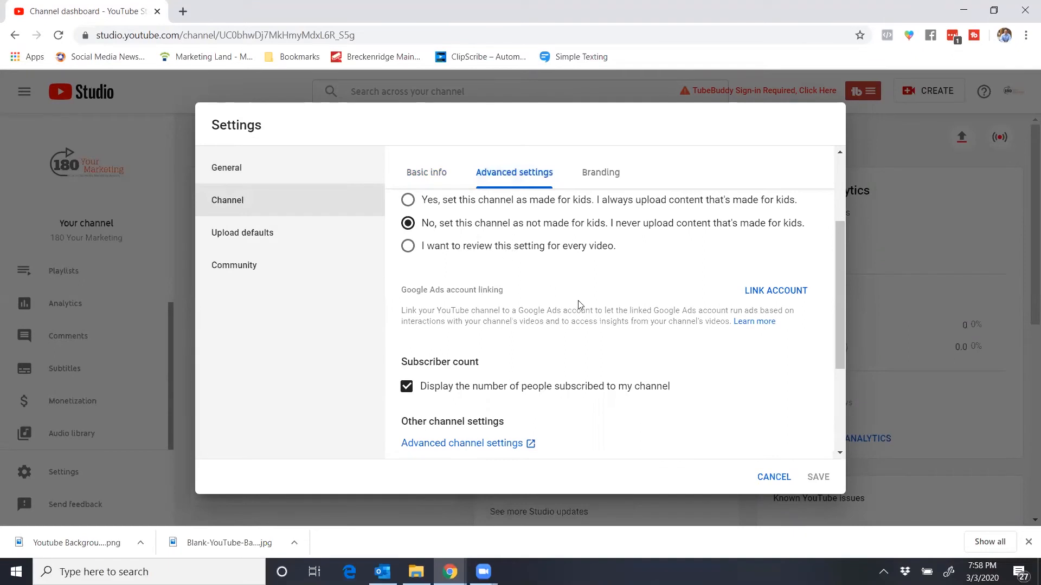
pyautogui.scroll(-3, 581, 304)
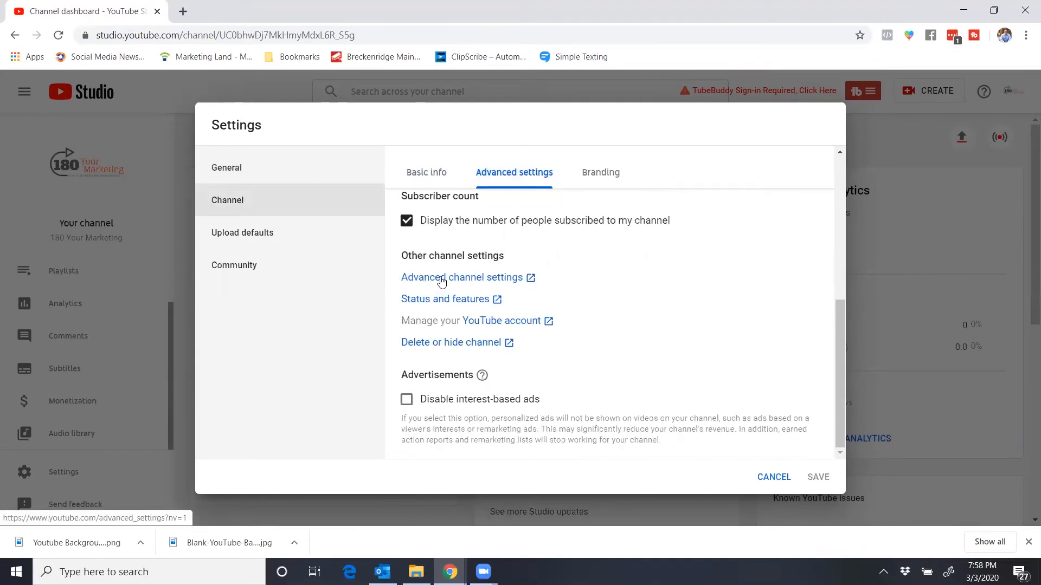
pyautogui.click(432, 303)
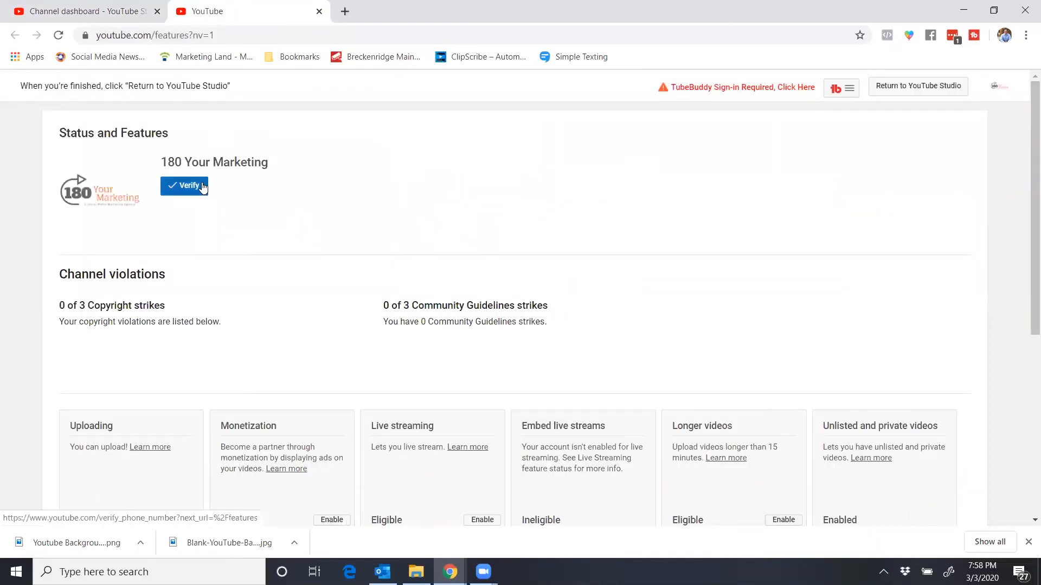
# Step: Scroll through the feature cards on the Status and Features page
pyautogui.scroll(-3, 244, 253)
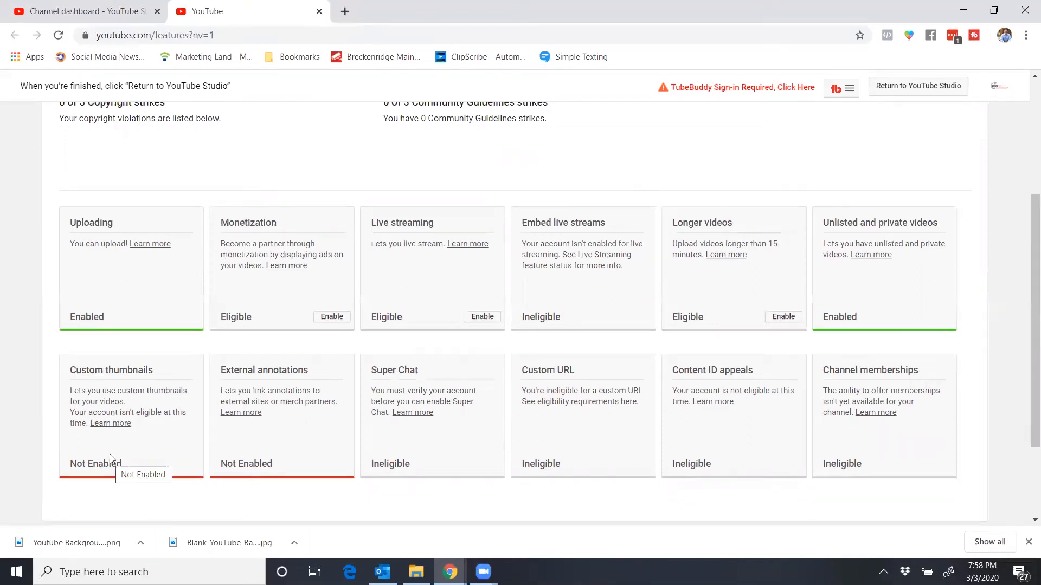
pyautogui.scroll(4, 114, 452)
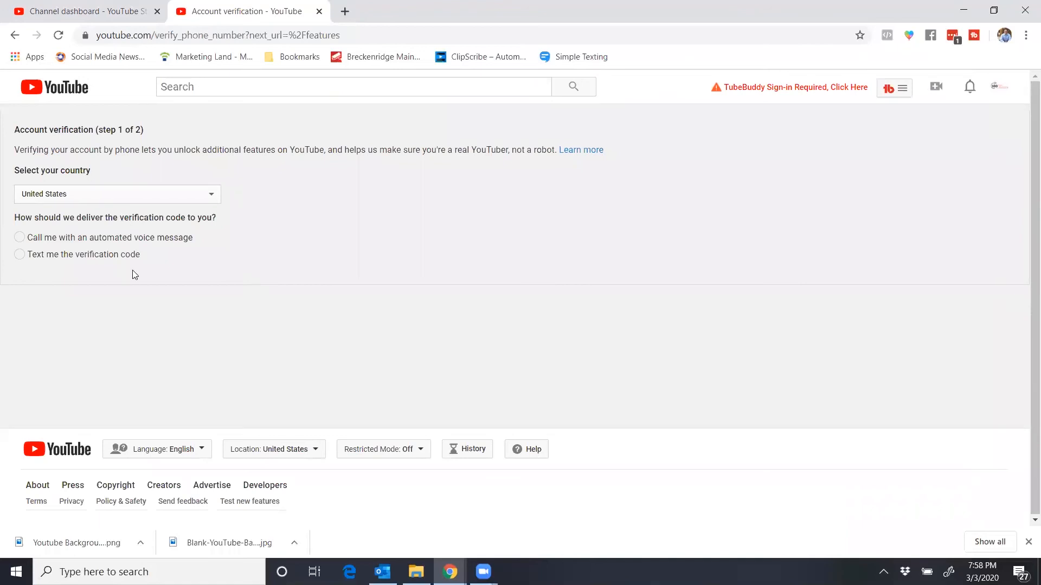
# Step: Verify the account by text message, entering the phone number and the 6-digit code
pyautogui.click(22, 258)
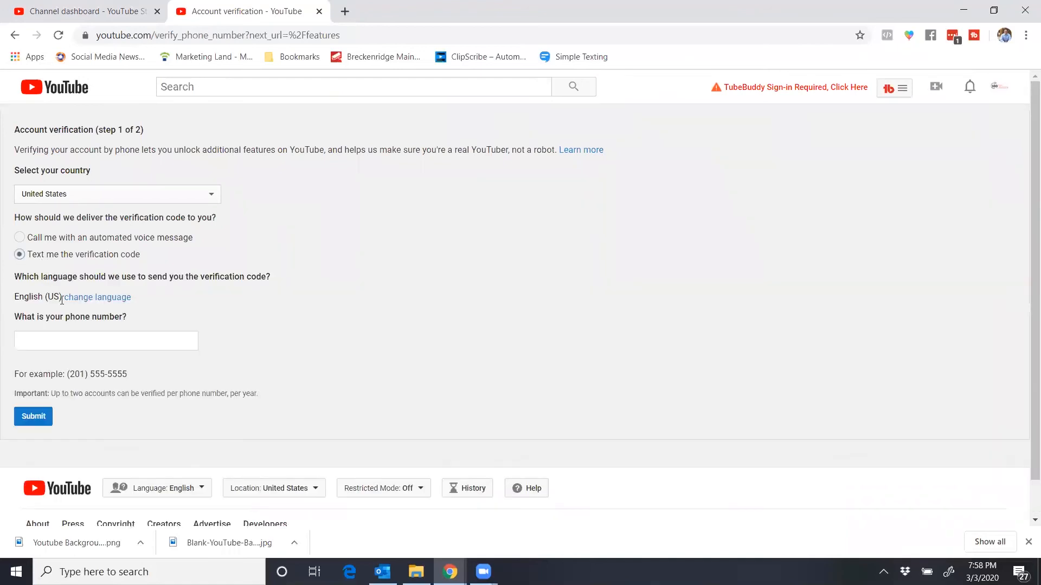
pyautogui.click(74, 340)
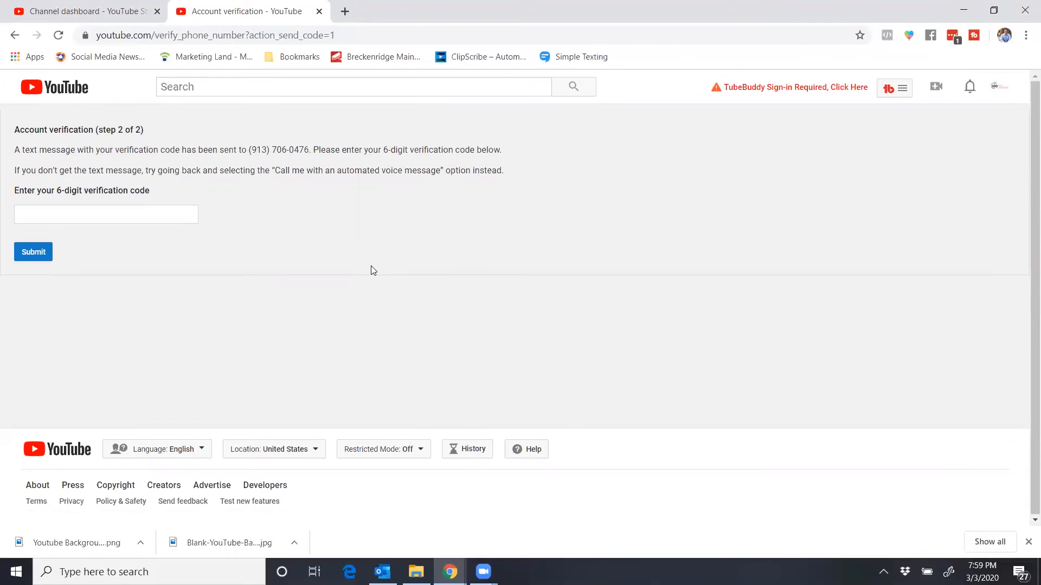
pyautogui.click(56, 211)
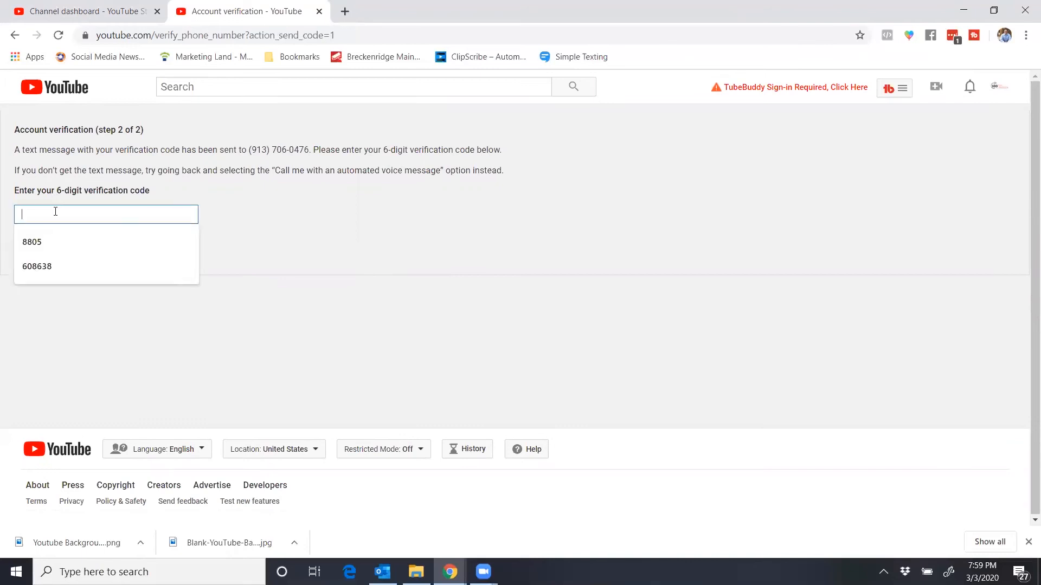
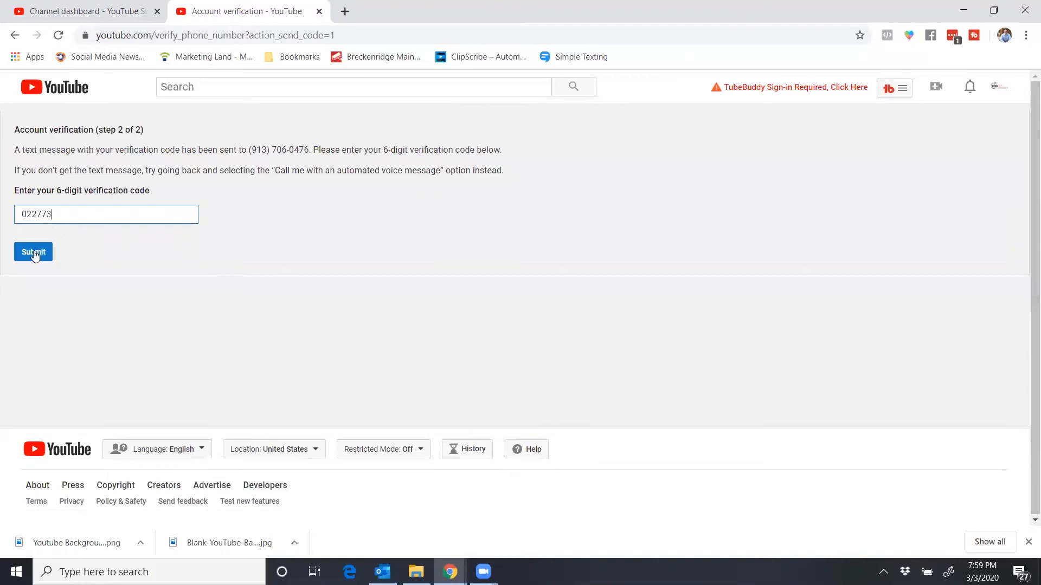
pyautogui.click(34, 253)
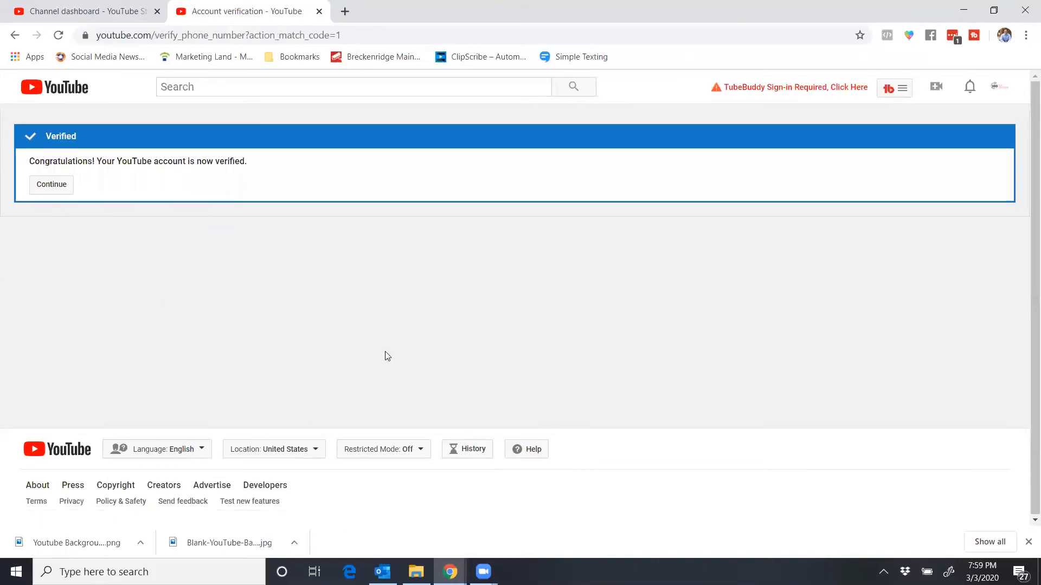
pyautogui.click(51, 185)
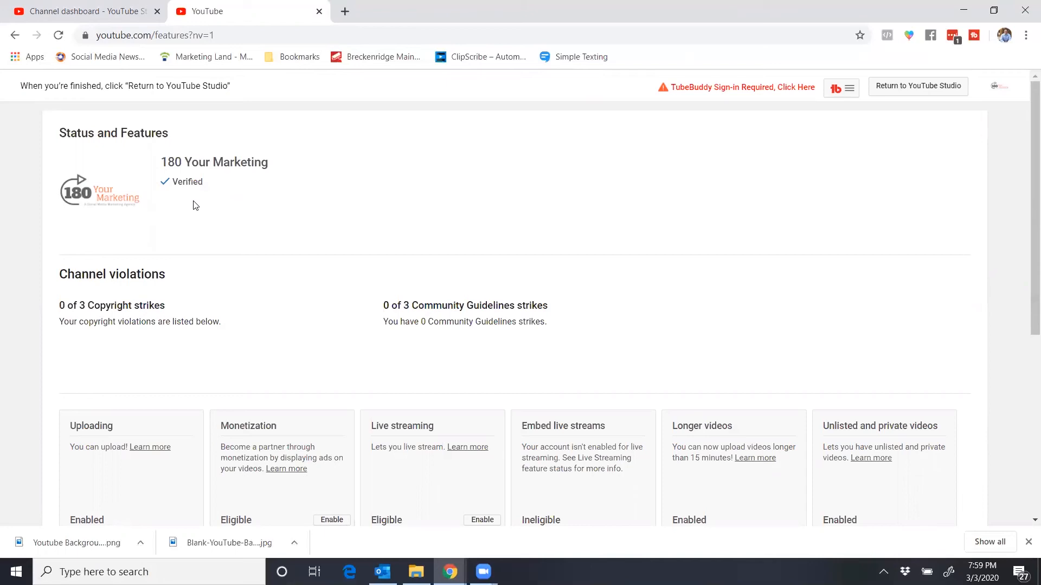
# Step: Review the enabled and eligible features, then close the Status and Features tab with Ctrl+W
pyautogui.scroll(-5, 312, 216)
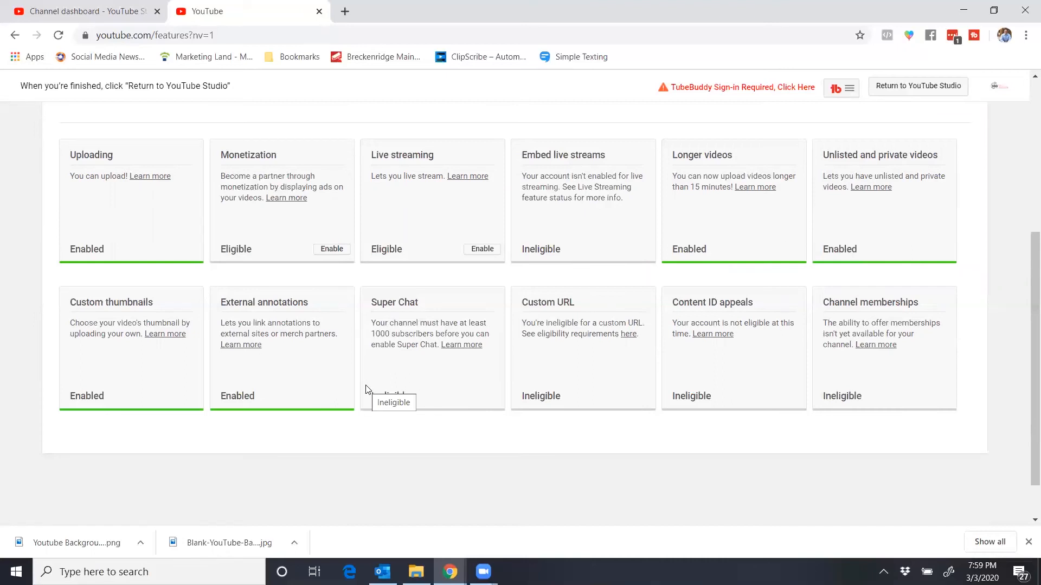
pyautogui.scroll(5, 232, 385)
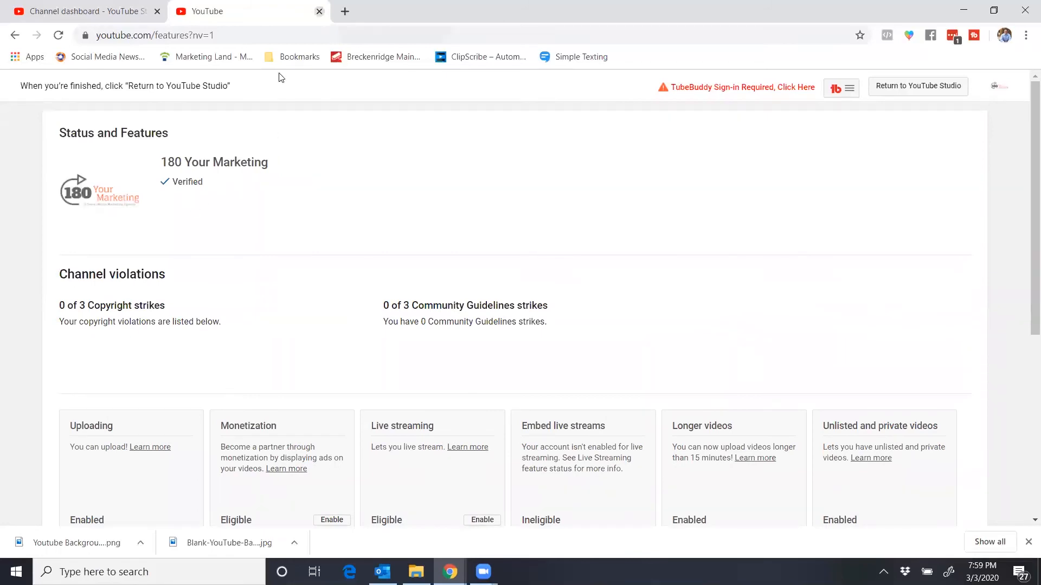
pyautogui.hotkey('ctrl', 'w')
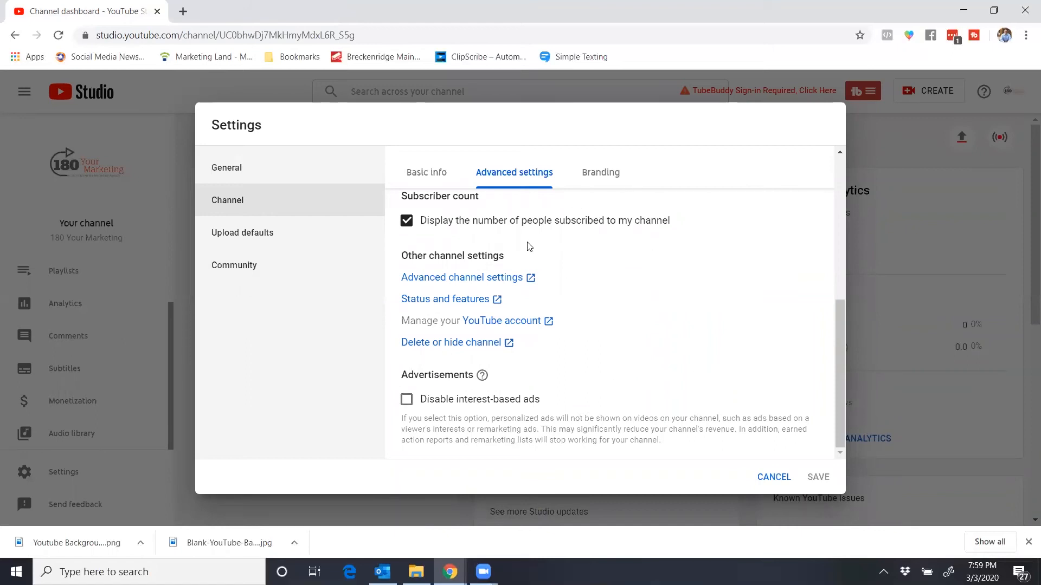
# Step: View the Branding video watermark settings, then switch to Upload defaults
pyautogui.click(608, 175)
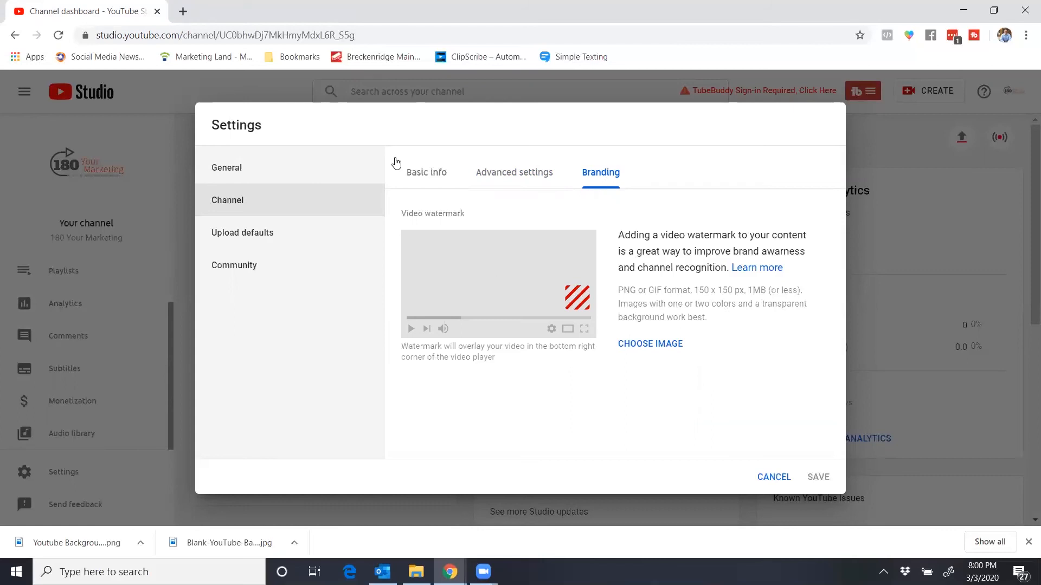
pyautogui.click(254, 232)
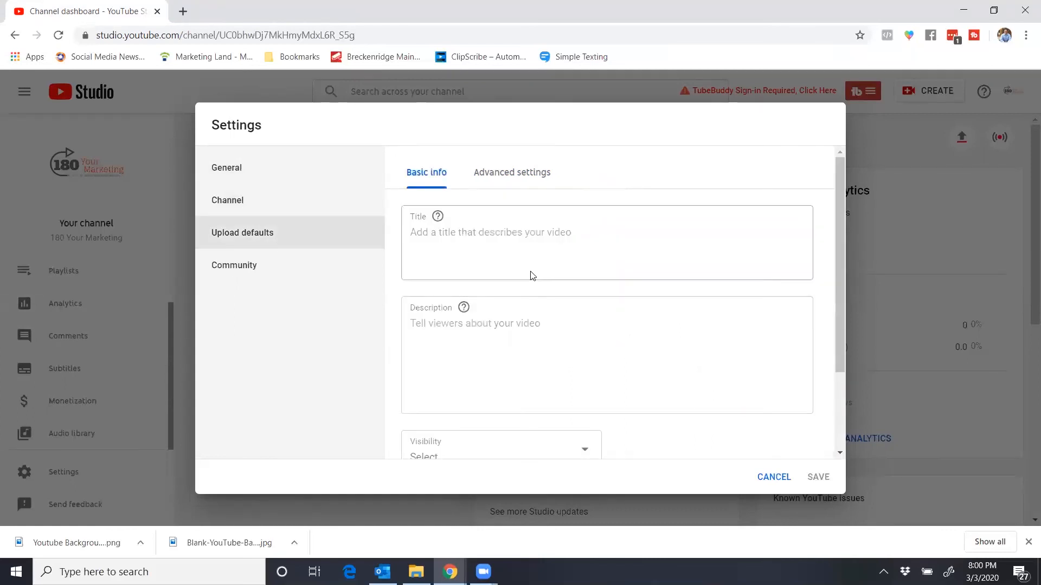
# Step: Set the default visibility for new uploads to Private and save the settings
pyautogui.scroll(-2, 530, 272)
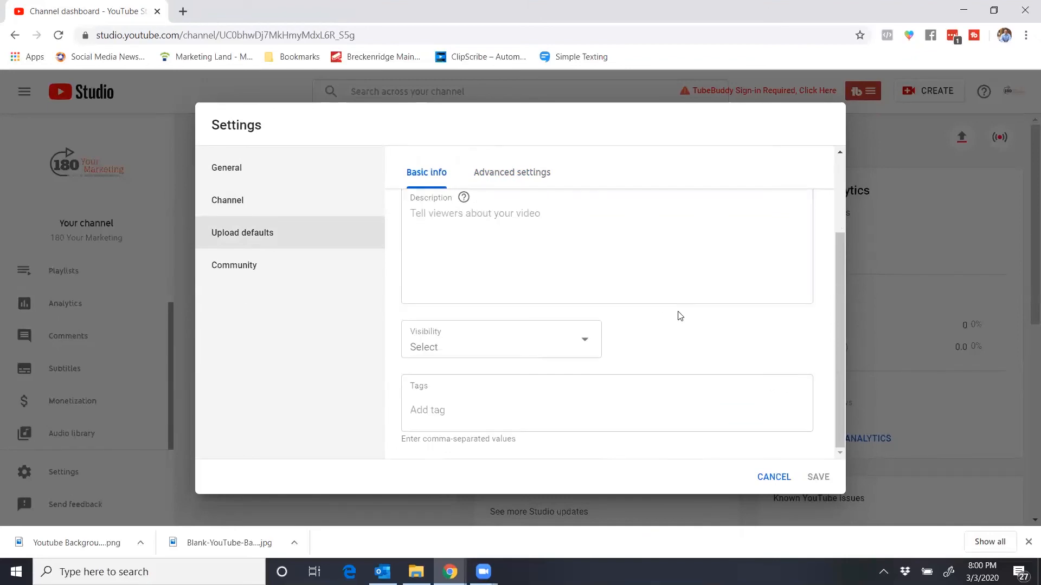
pyautogui.scroll(2, 679, 316)
pyautogui.scroll(-2, 608, 270)
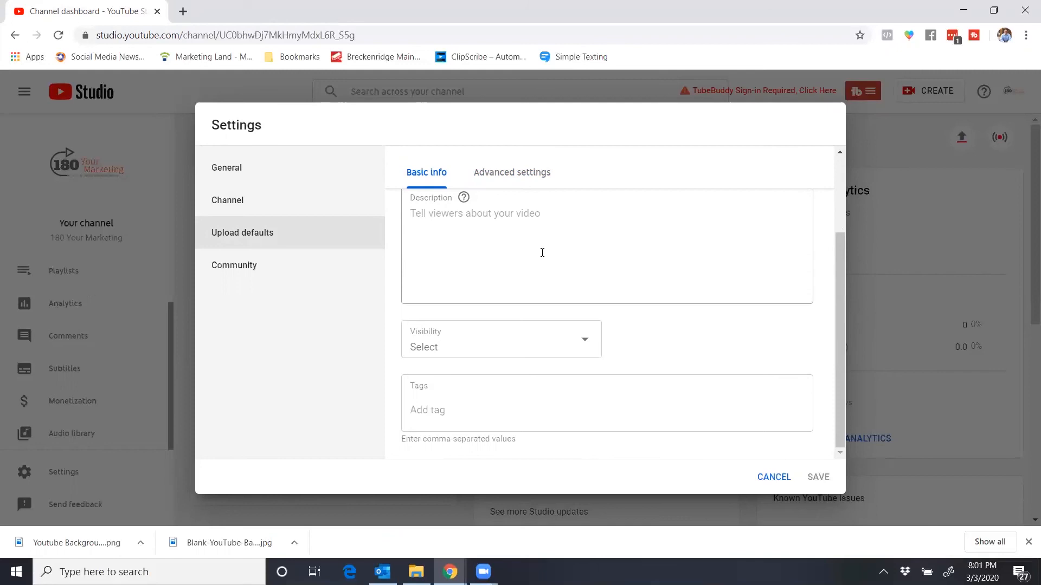
pyautogui.click(576, 347)
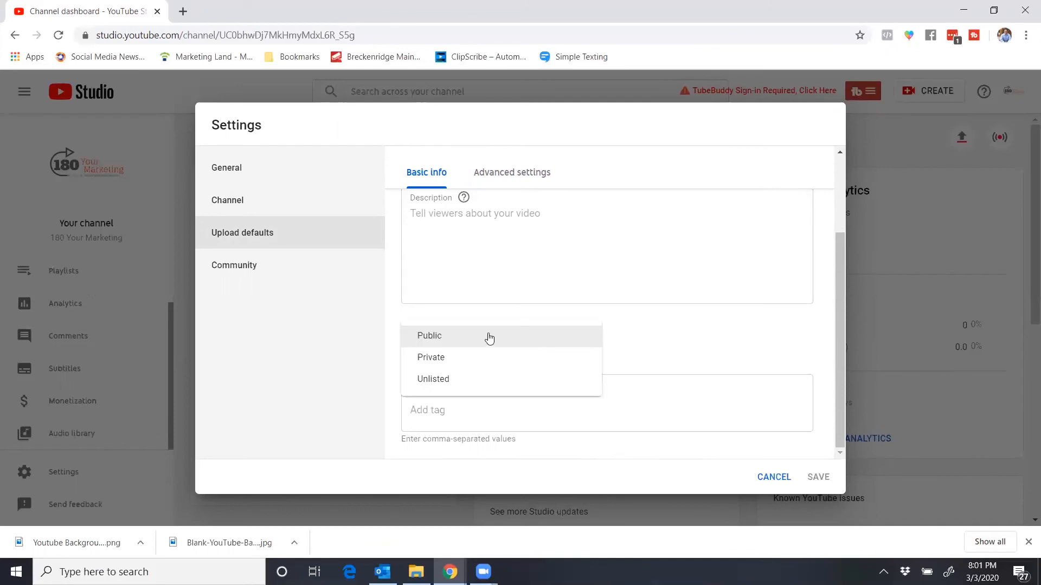
pyautogui.click(440, 360)
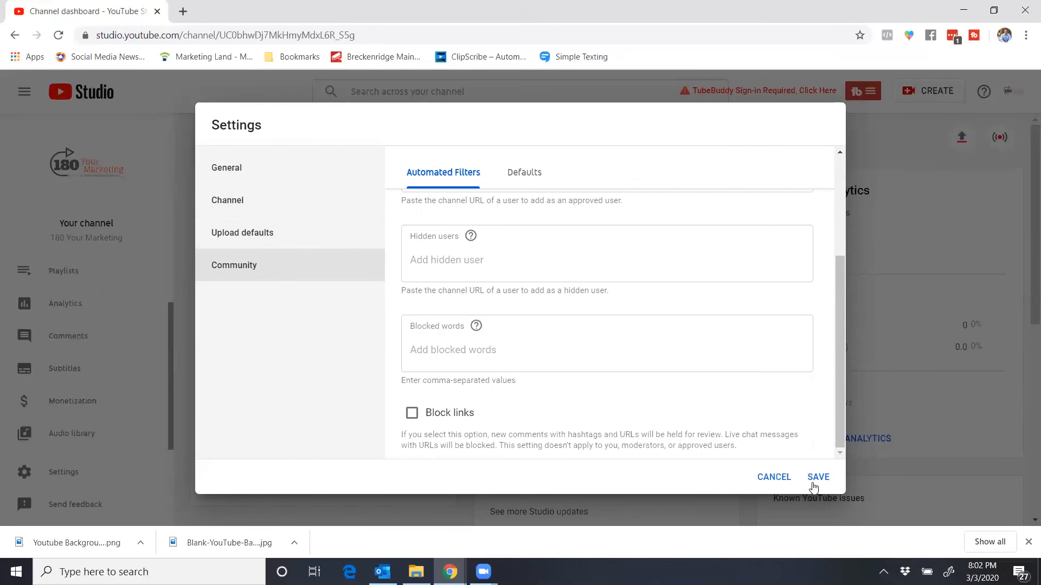
pyautogui.click(816, 479)
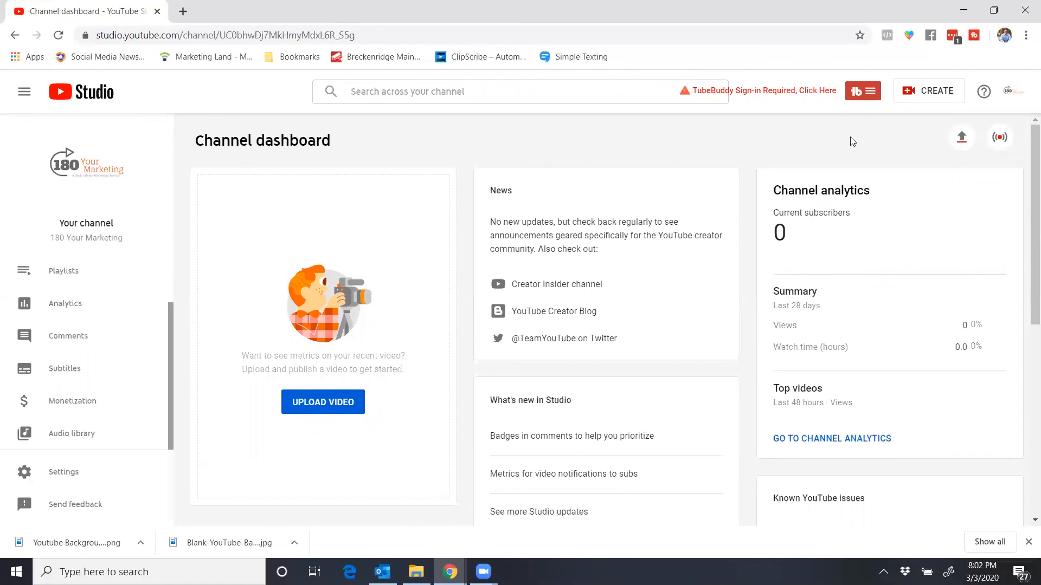
# Step: Switch from Studio to the main YouTube site and open its account Settings page
pyautogui.click(1013, 95)
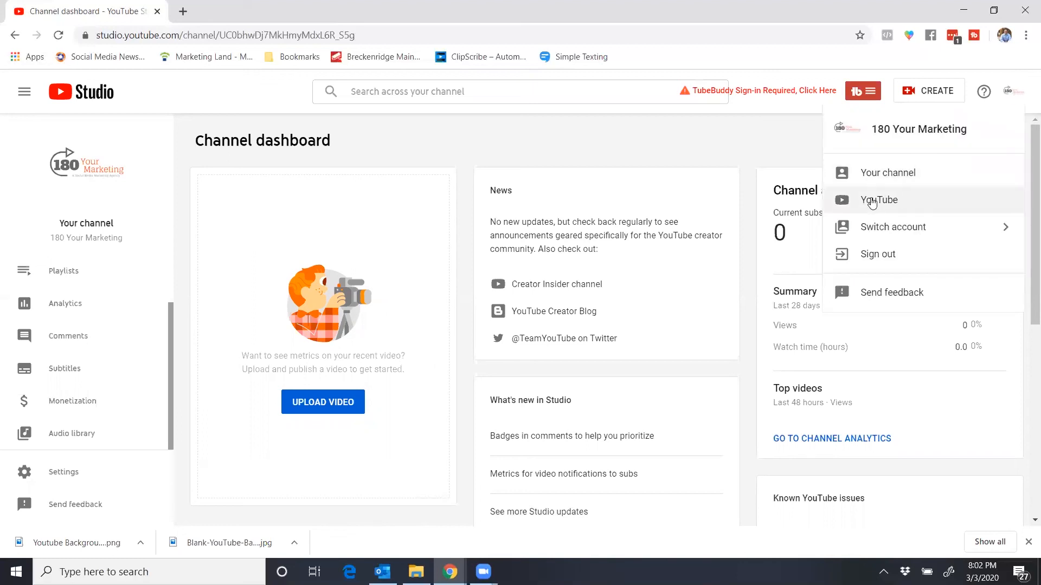
pyautogui.click(872, 201)
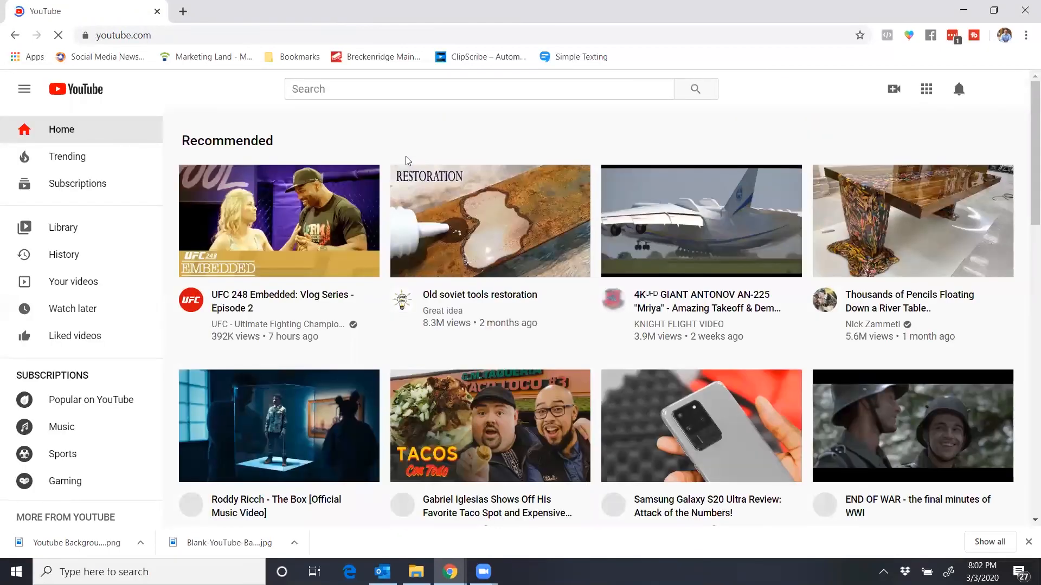
pyautogui.scroll(-6, 67, 291)
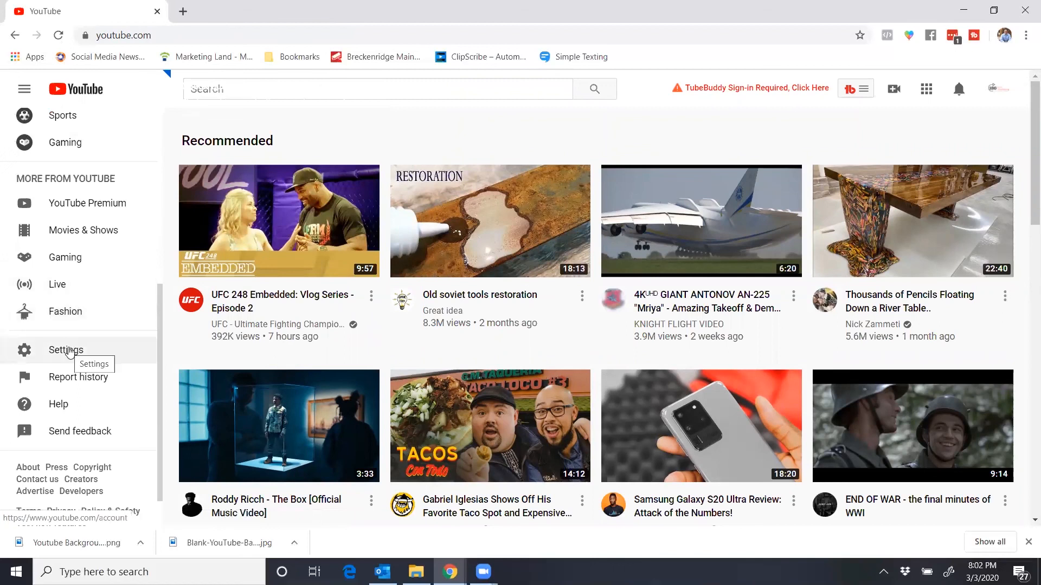
pyautogui.click(69, 351)
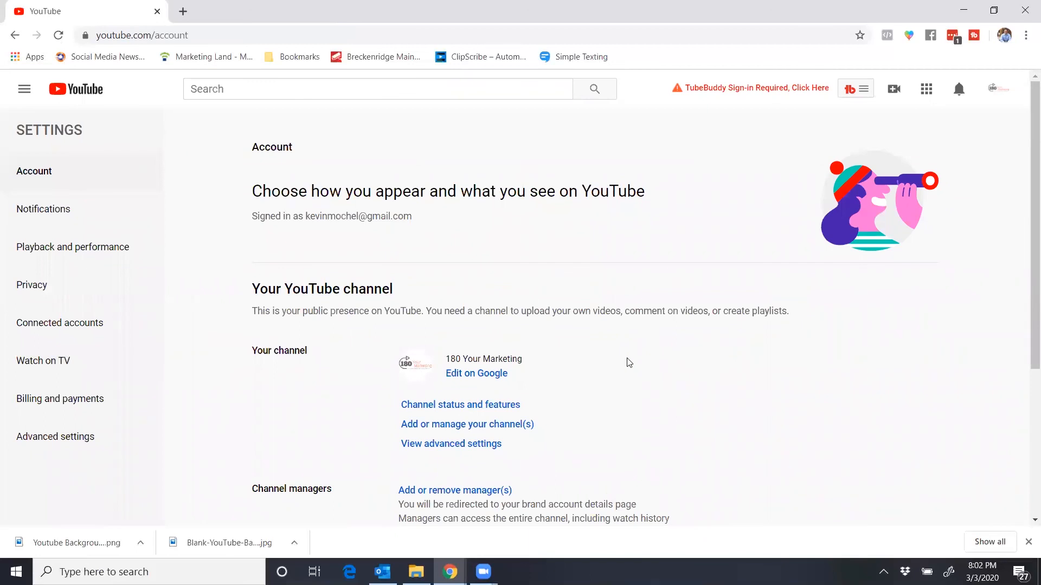
# Step: Review the 180 Your Marketing account settings, then open the account menu
pyautogui.scroll(-1, 627, 363)
pyautogui.scroll(-1, 627, 364)
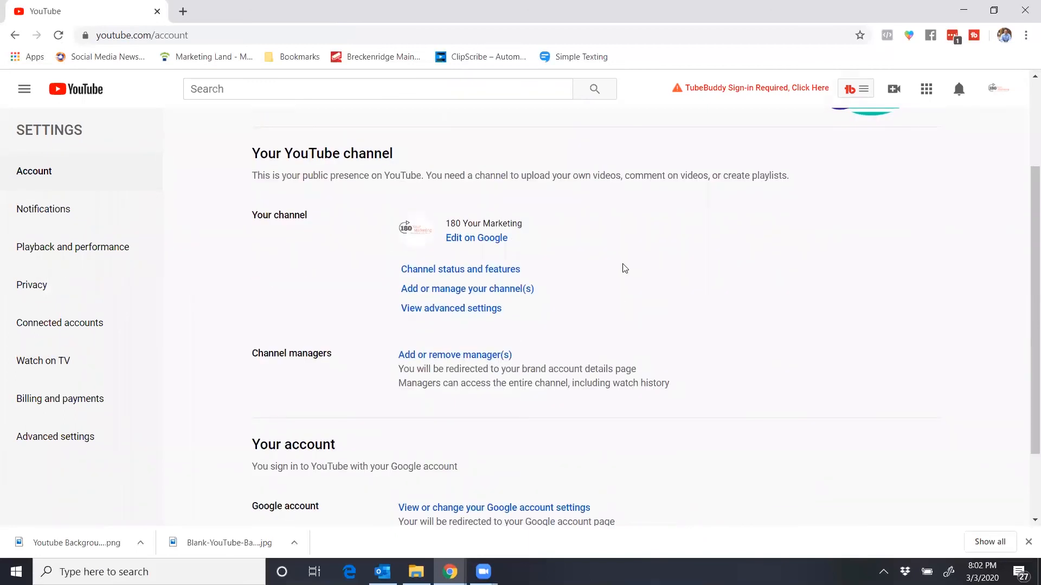
pyautogui.scroll(-1, 580, 298)
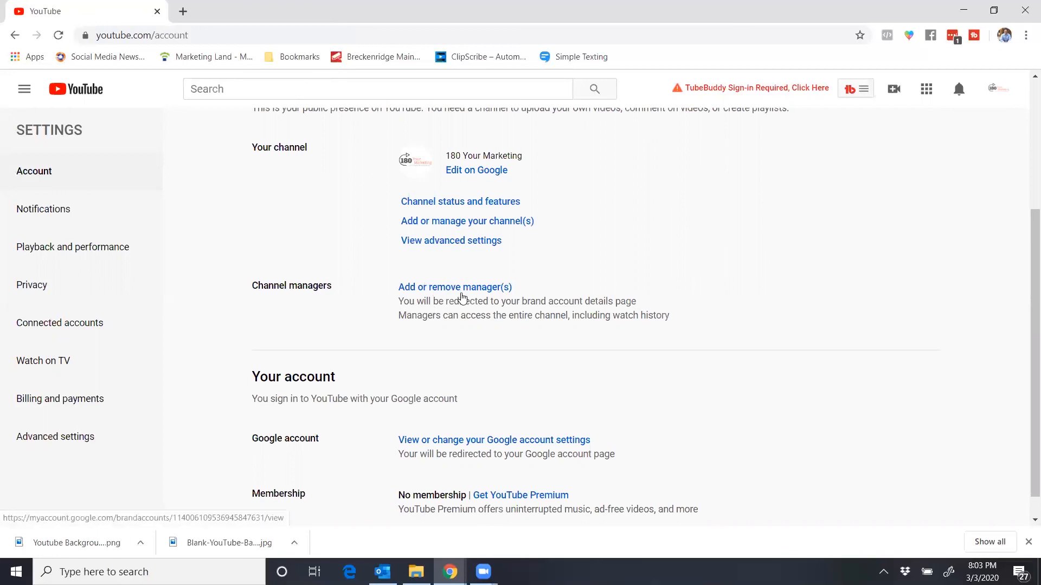
pyautogui.scroll(-1, 461, 291)
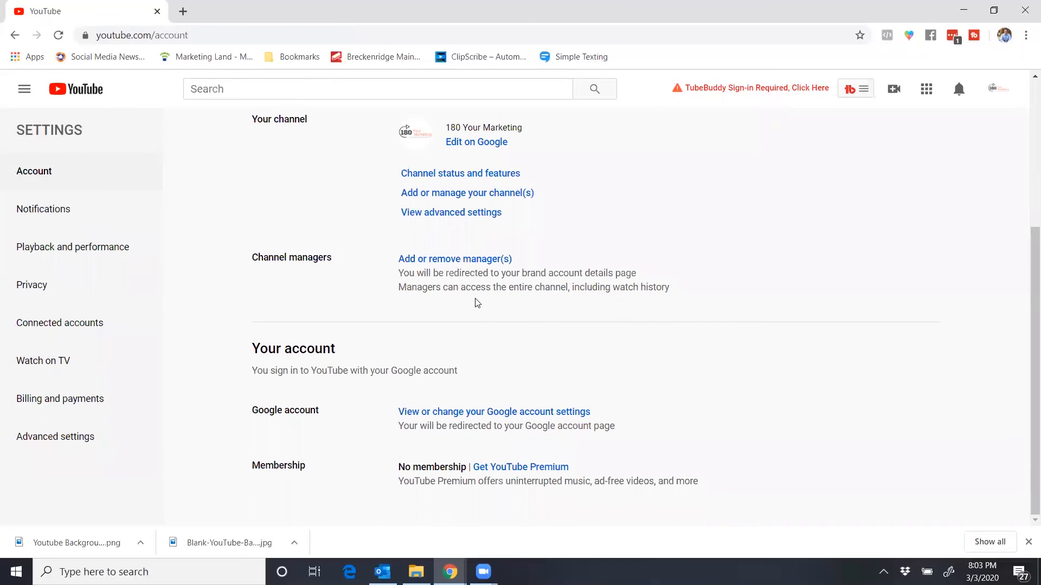
pyautogui.scroll(1, 474, 304)
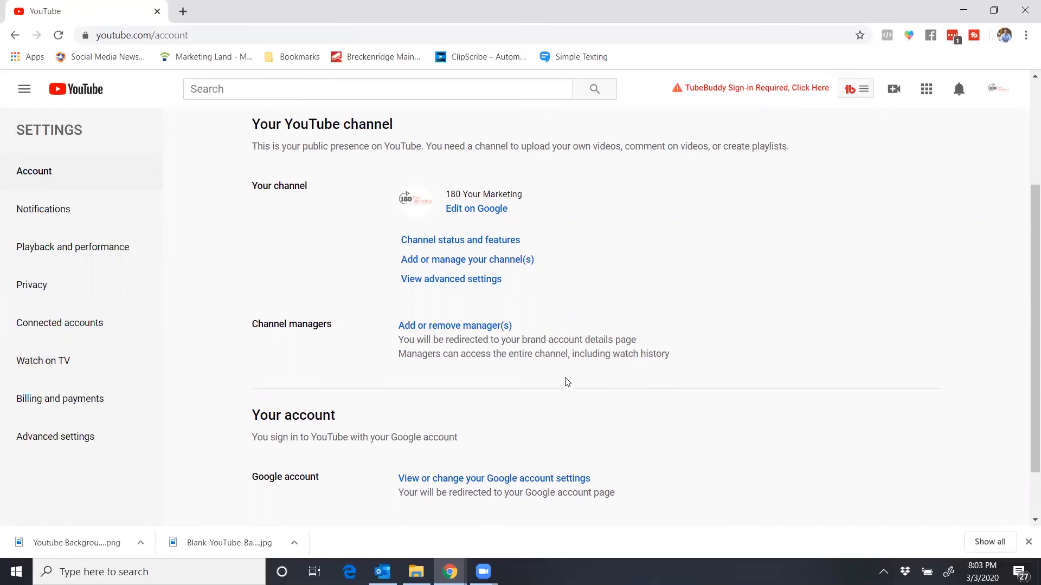
pyautogui.scroll(-1, 568, 383)
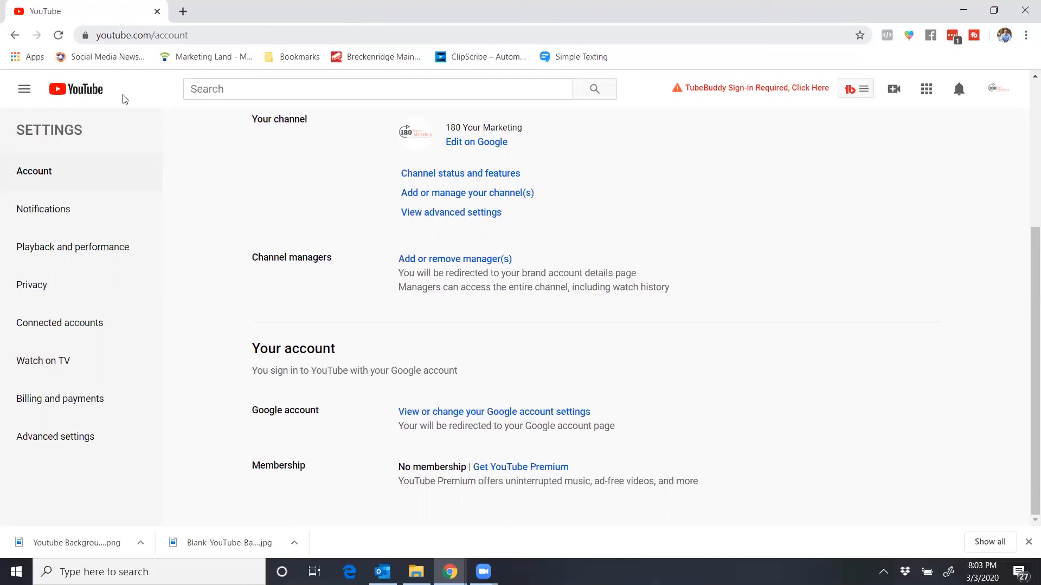
pyautogui.scroll(4, 279, 192)
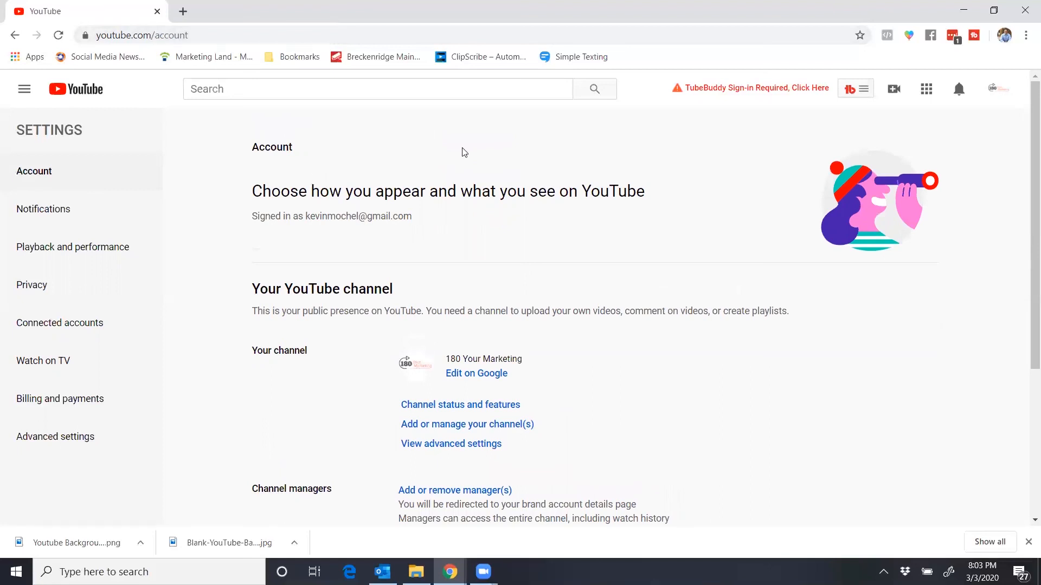
pyautogui.click(991, 92)
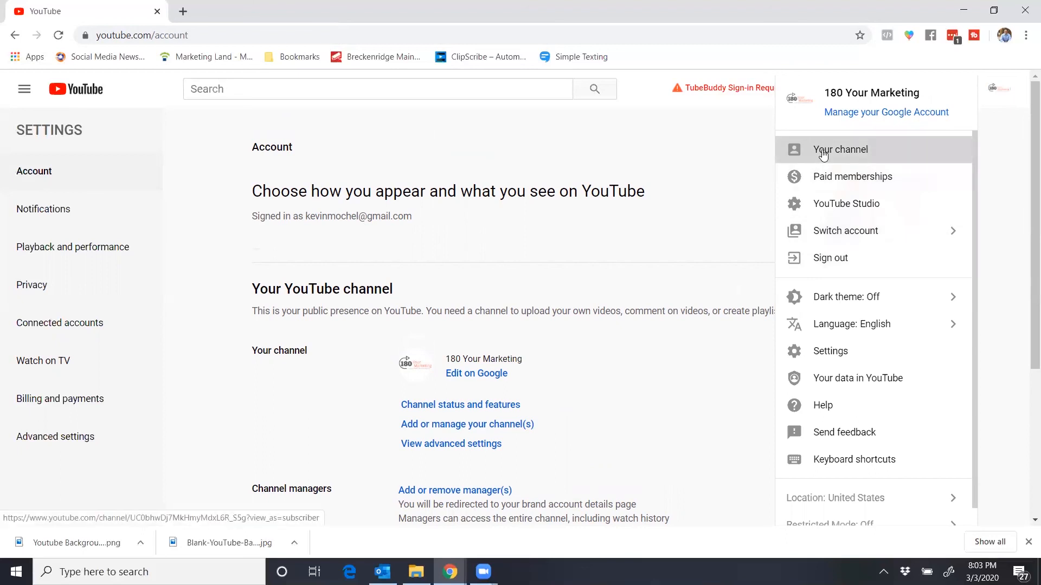
# Step: Go to the 180 Your Marketing channel page and scroll down past the orange banner and logo to the empty Home tab
pyautogui.click(864, 150)
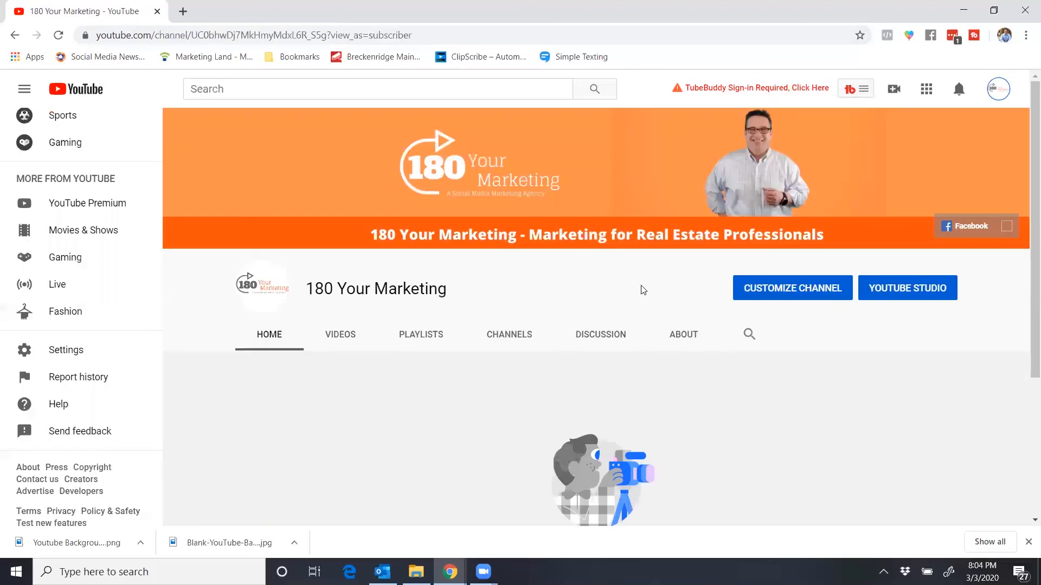
pyautogui.moveTo(902, 197)
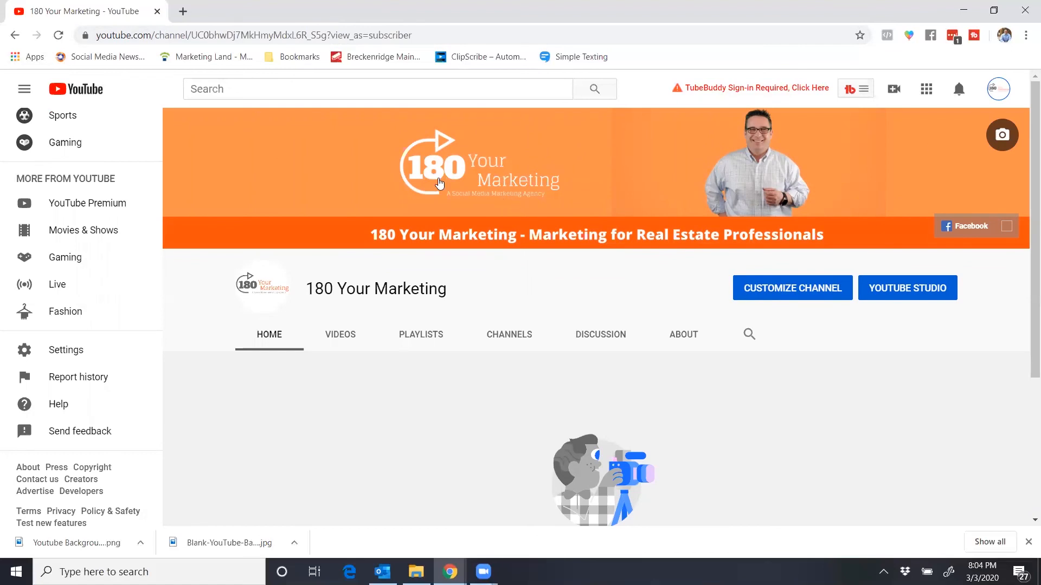
pyautogui.moveTo(247, 294)
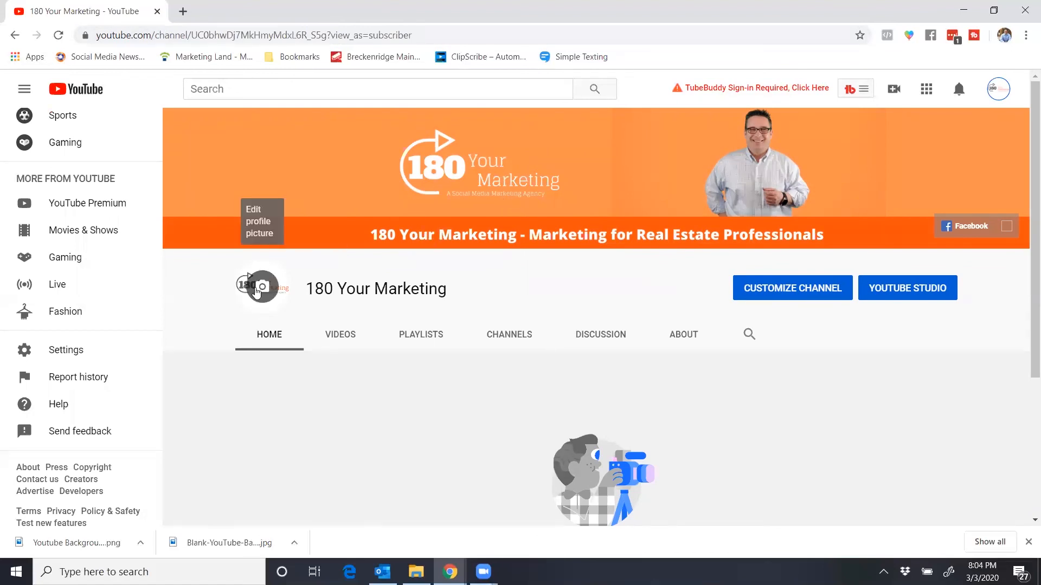
pyautogui.scroll(-2, 496, 307)
pyautogui.scroll(-3, 505, 303)
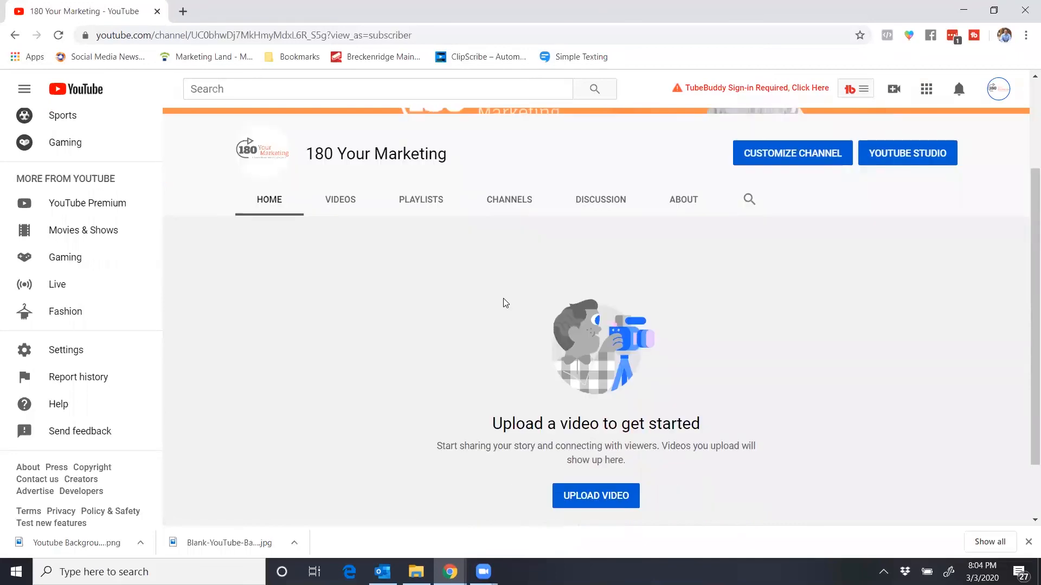